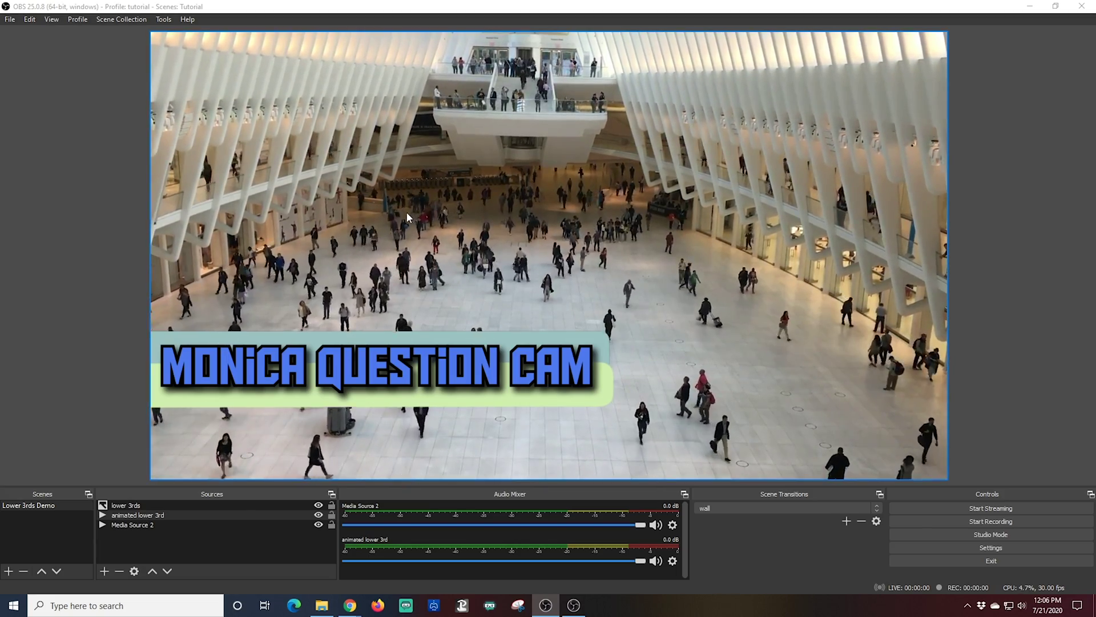
# Create a new scene called 'Base' in the Scenes list
pyautogui.click(9, 571)
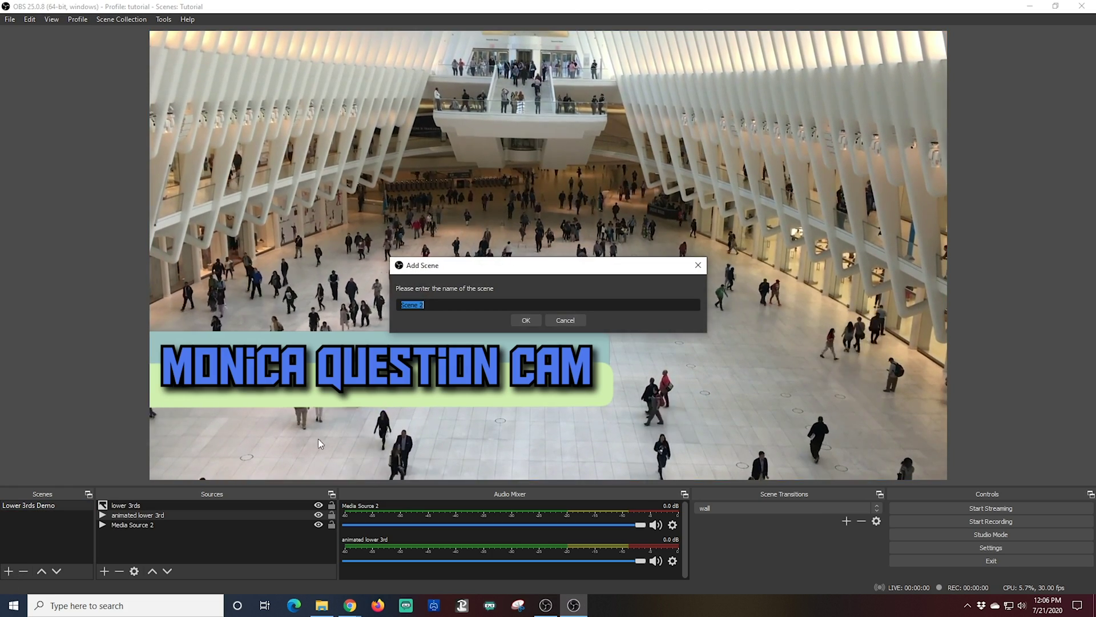
pyautogui.write('Base')
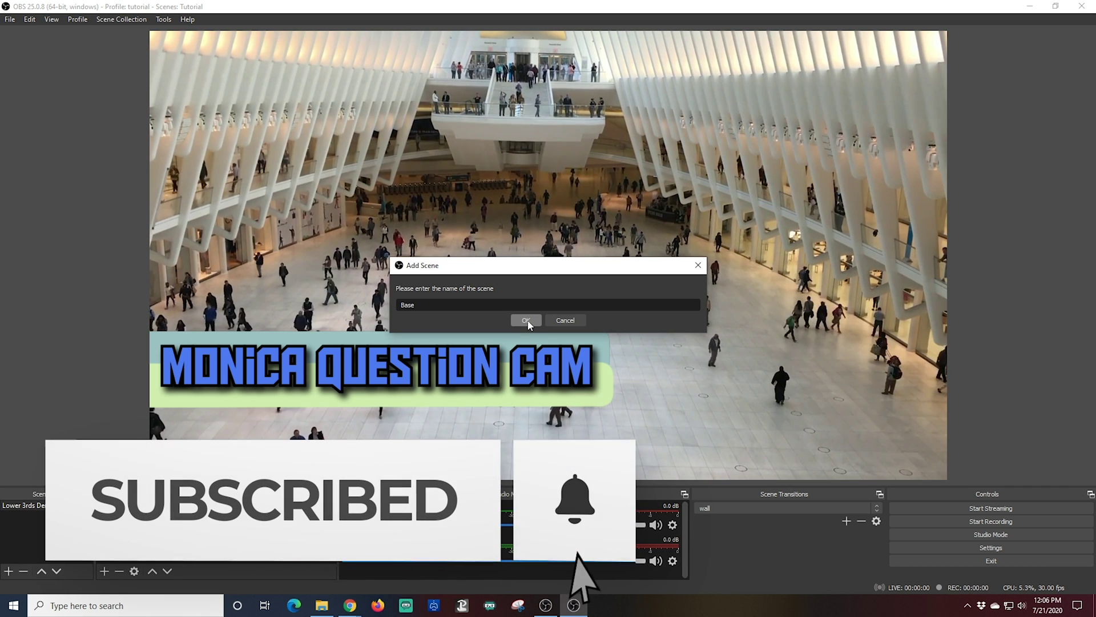
pyautogui.click(528, 322)
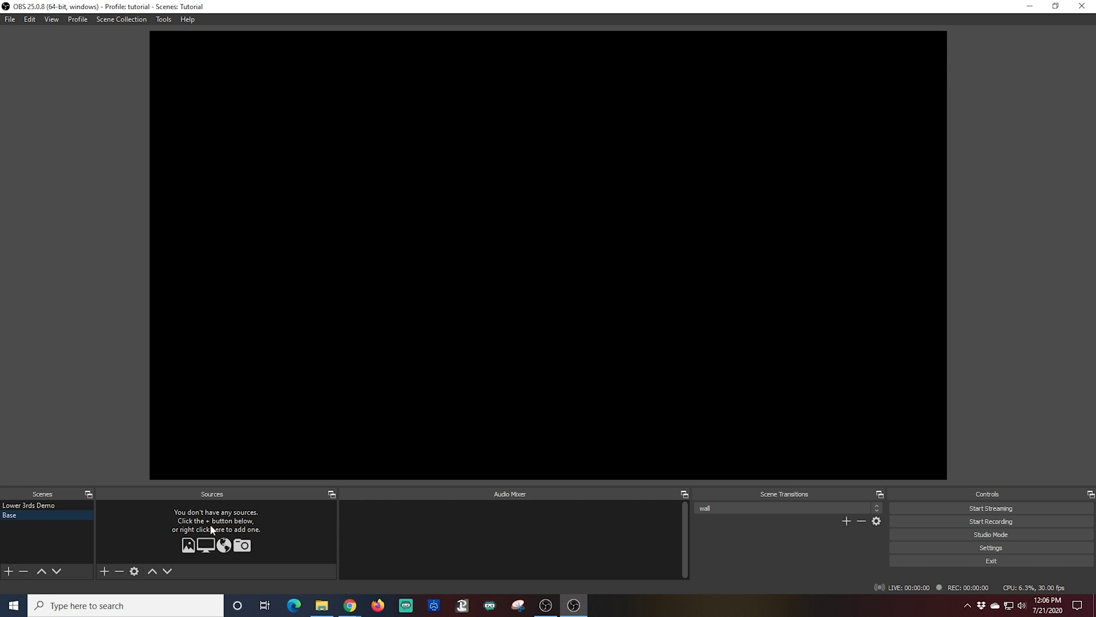
# Move Base to the top of the scene list and add a Video Capture Device source named 'Webcam'
pyautogui.click(41, 570)
pyautogui.click(105, 571)
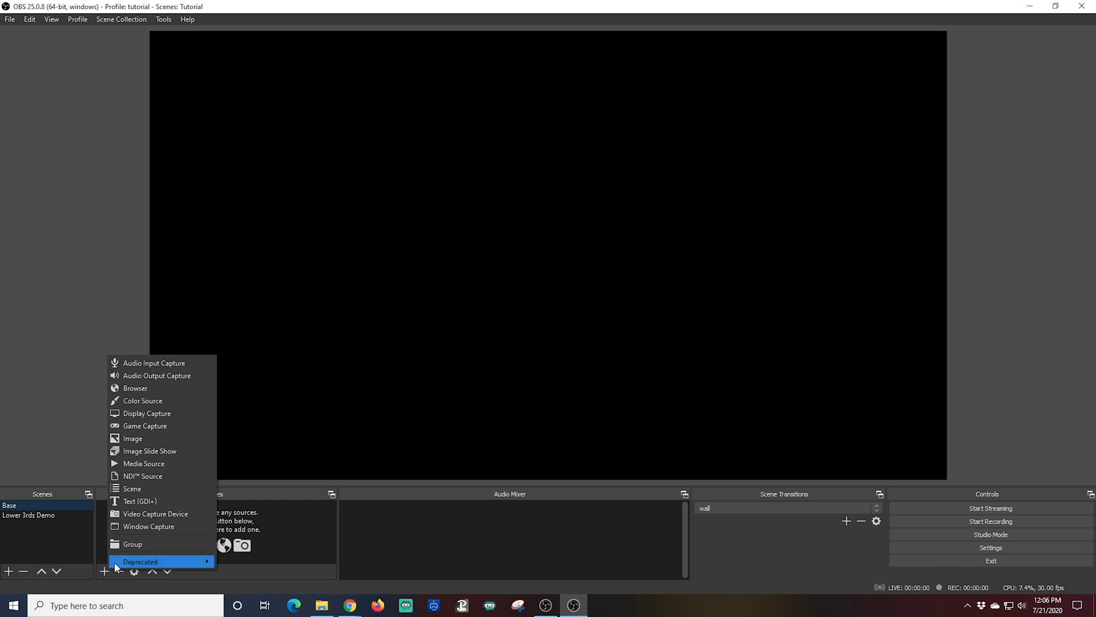
pyautogui.click(140, 513)
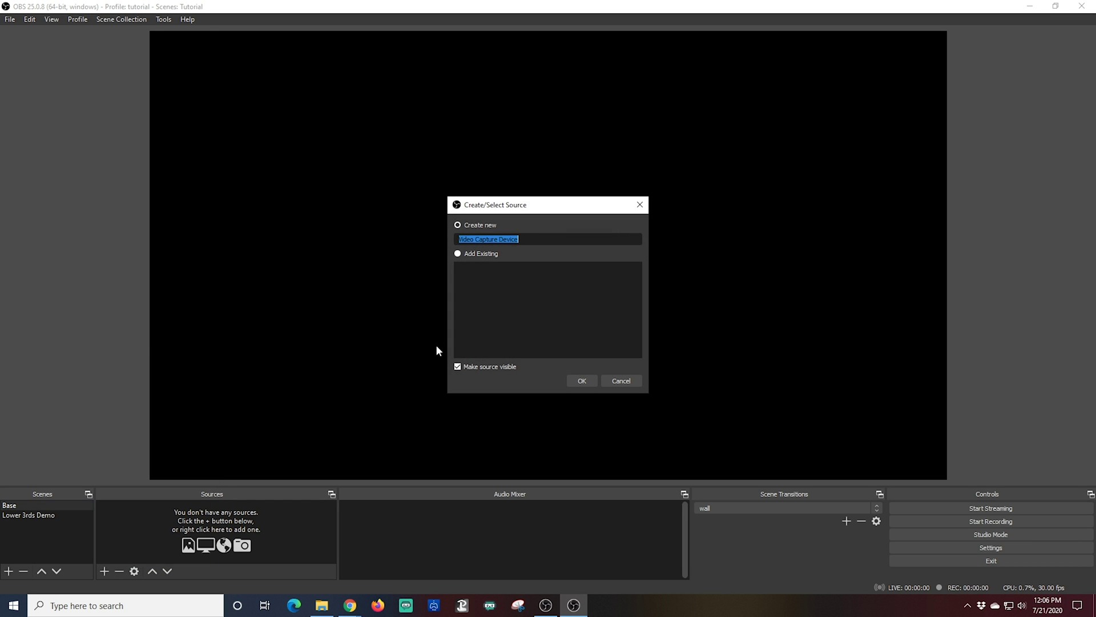
pyautogui.write('Webcam')
pyautogui.click(580, 381)
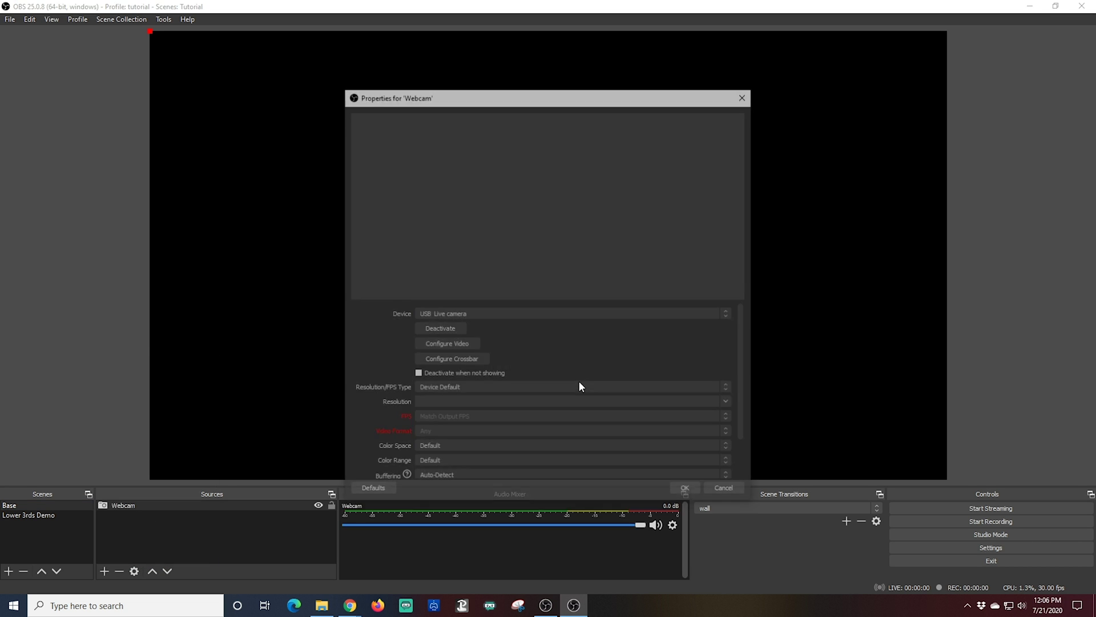
# Set Webcam to GENERAL WEBCAM at custom 1920x1080, with Cam Link as its custom audio device
pyautogui.click(550, 313)
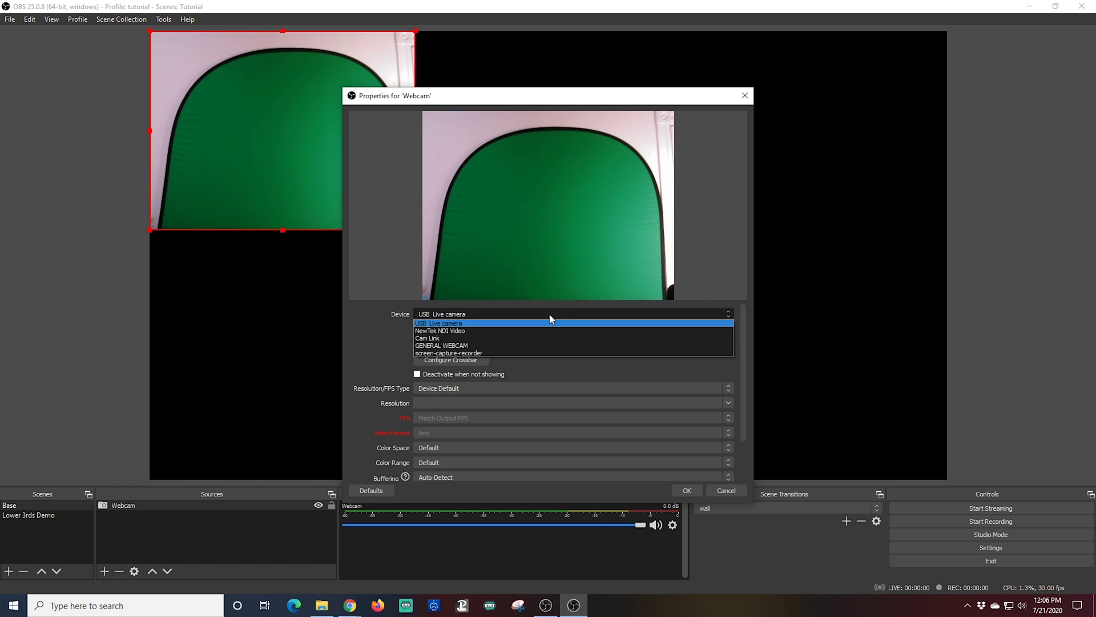
pyautogui.click(535, 343)
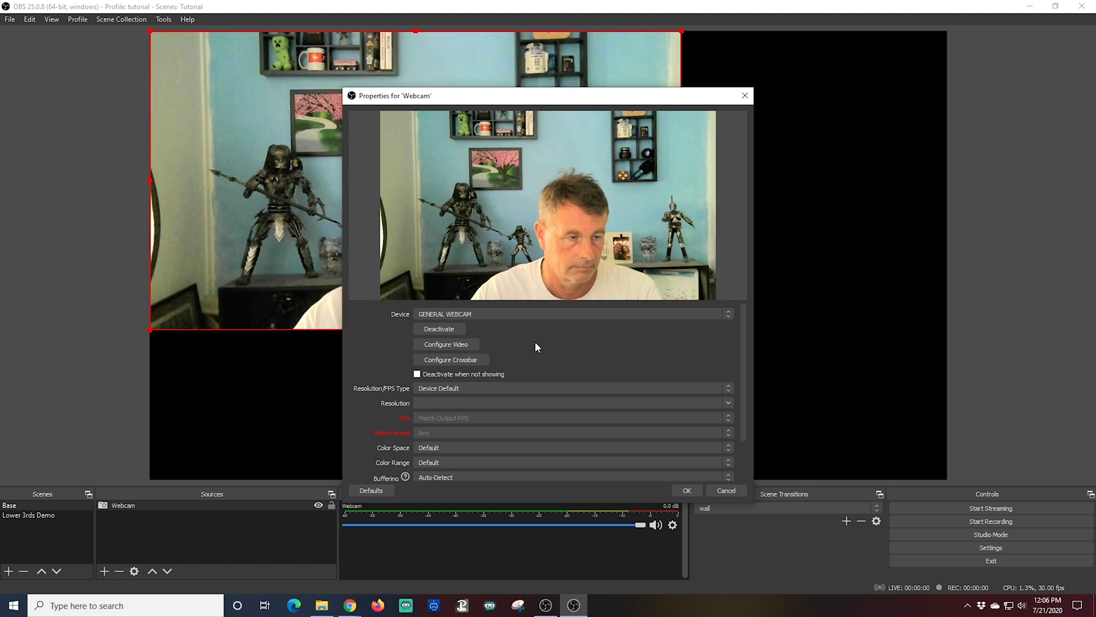
pyautogui.click(477, 389)
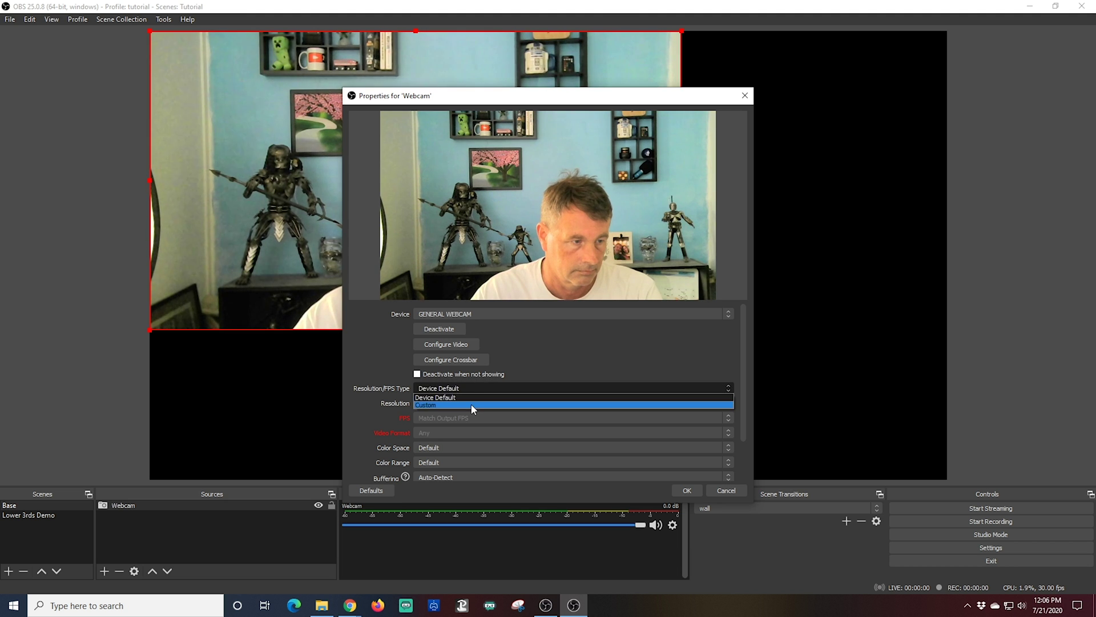
pyautogui.click(471, 404)
pyautogui.click(727, 404)
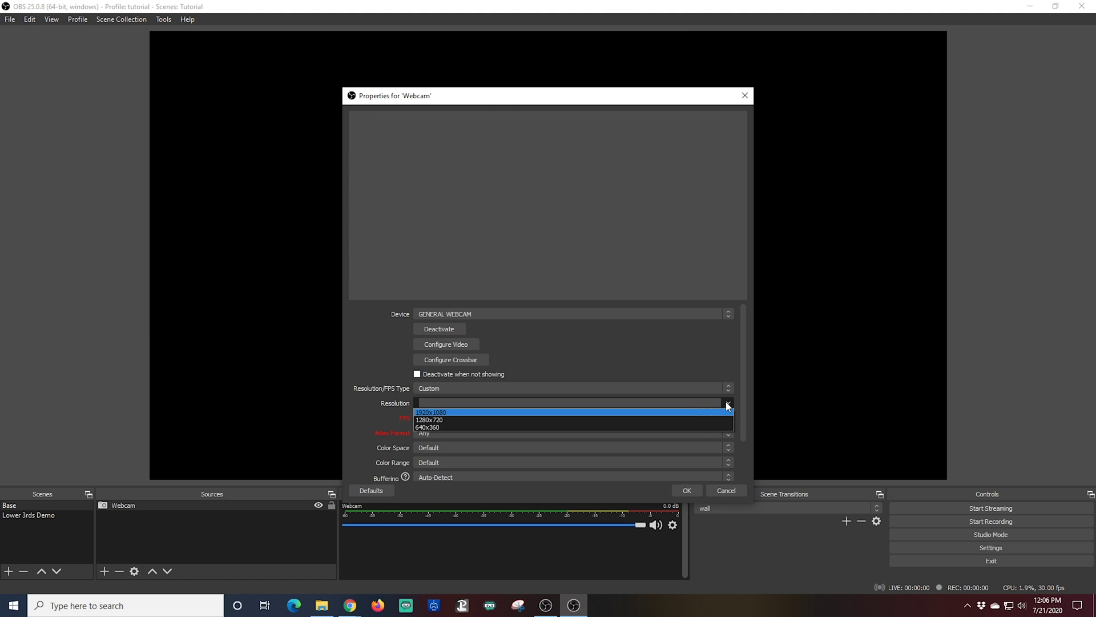
pyautogui.click(692, 412)
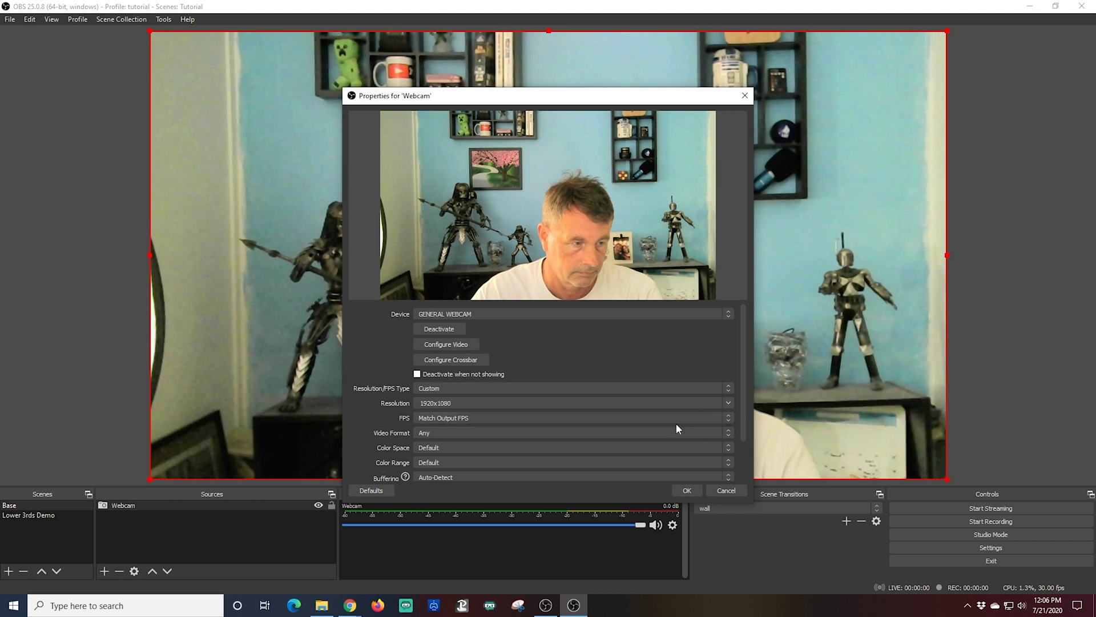
pyautogui.moveTo(742, 402); pyautogui.dragTo(735, 464)
pyautogui.click(455, 471)
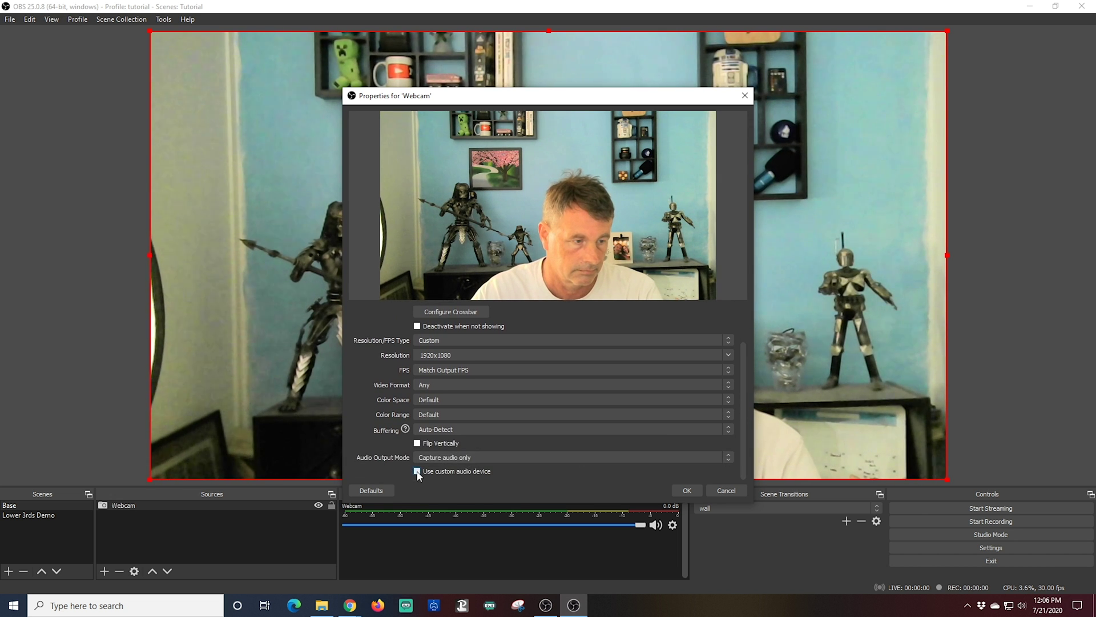
pyautogui.scroll(-1, 546, 444)
pyautogui.click(539, 471)
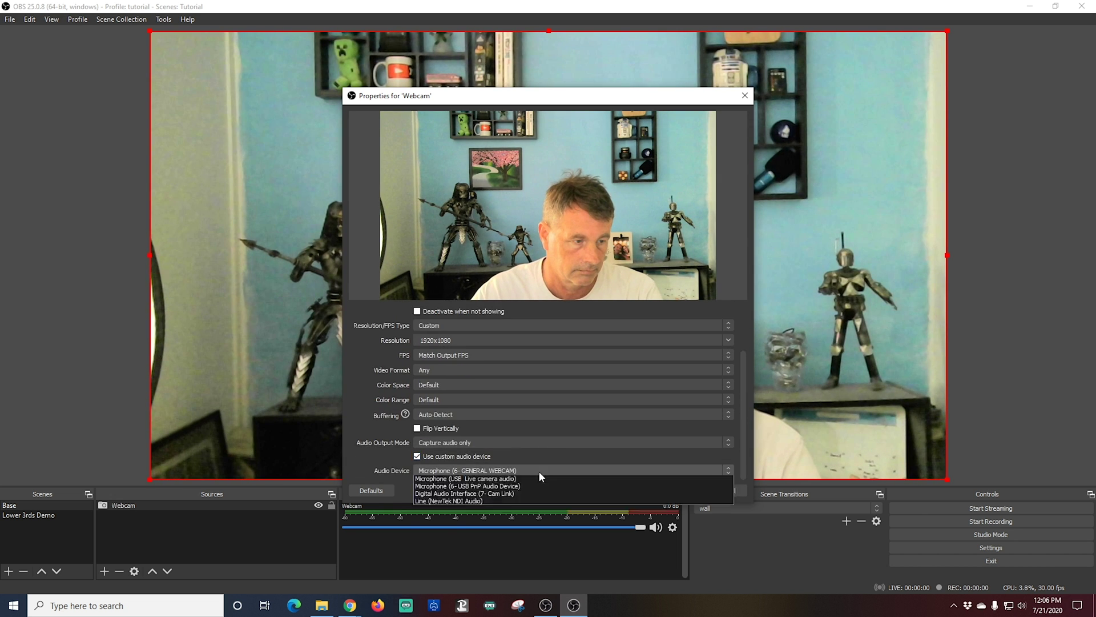
pyautogui.click(512, 508)
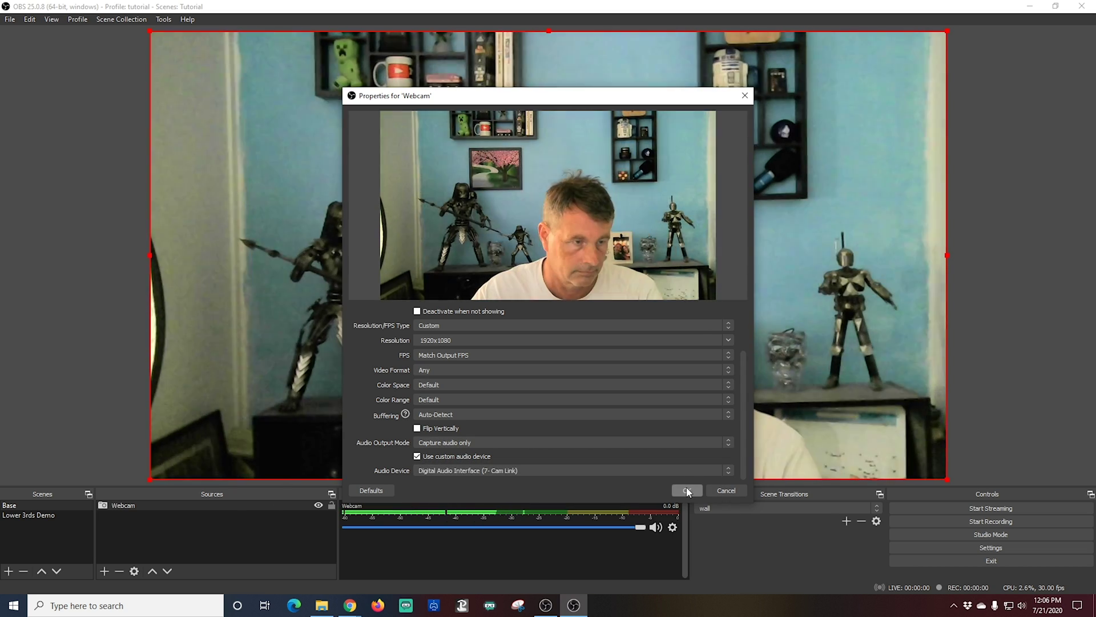
pyautogui.click(687, 488)
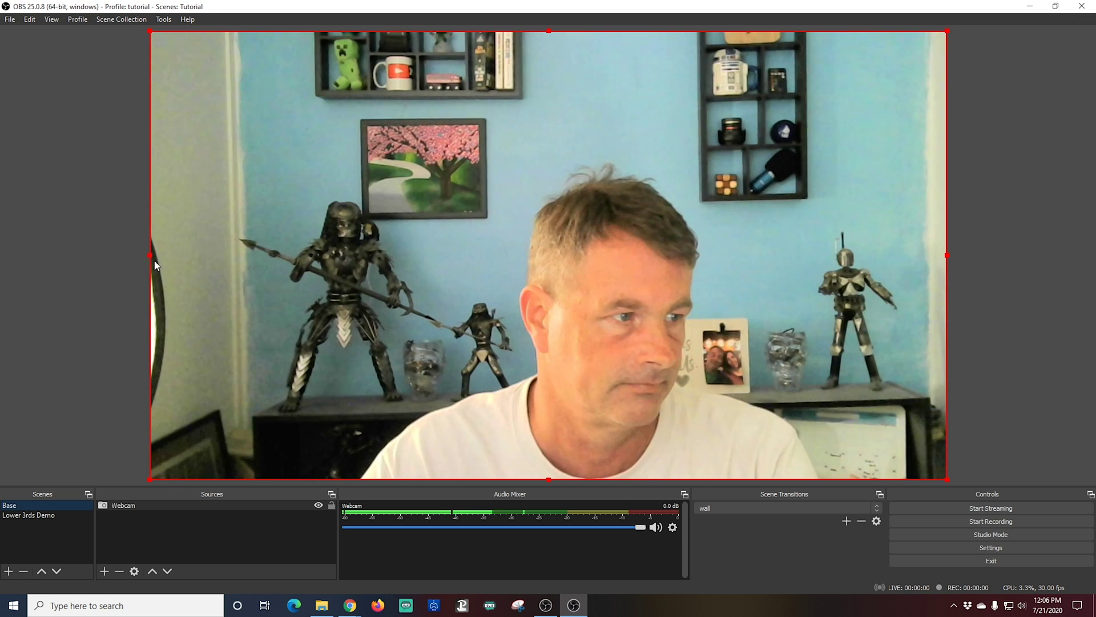
# Alt-drag to crop the webcam's left, right and top edges
pyautogui.moveTo(149, 255); pyautogui.dragTo(259, 255)
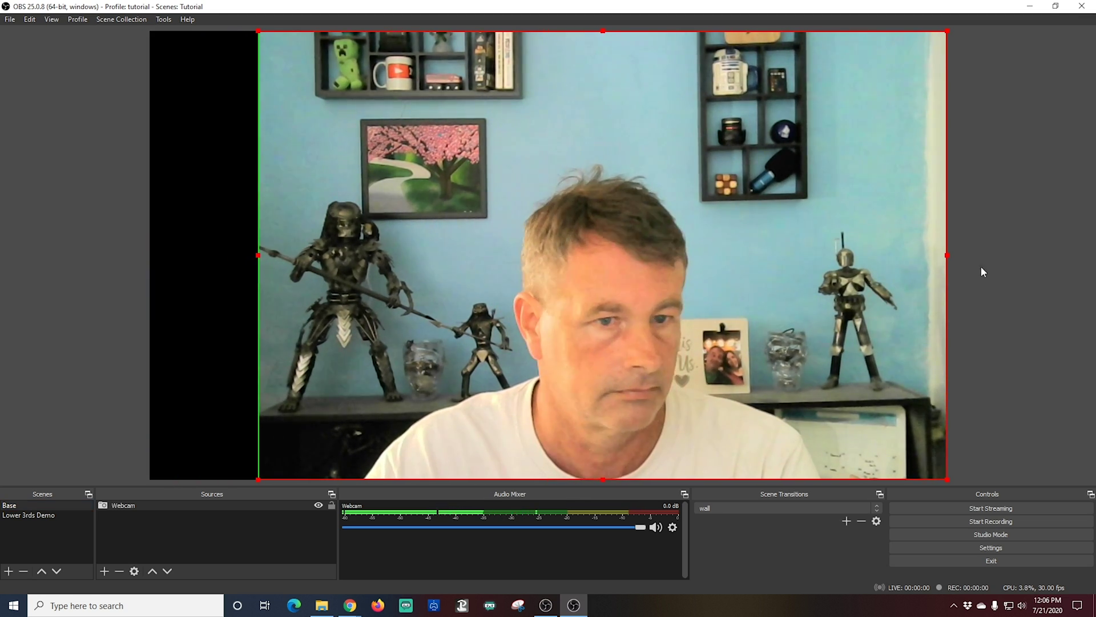
pyautogui.moveTo(946, 255); pyautogui.dragTo(919, 256)
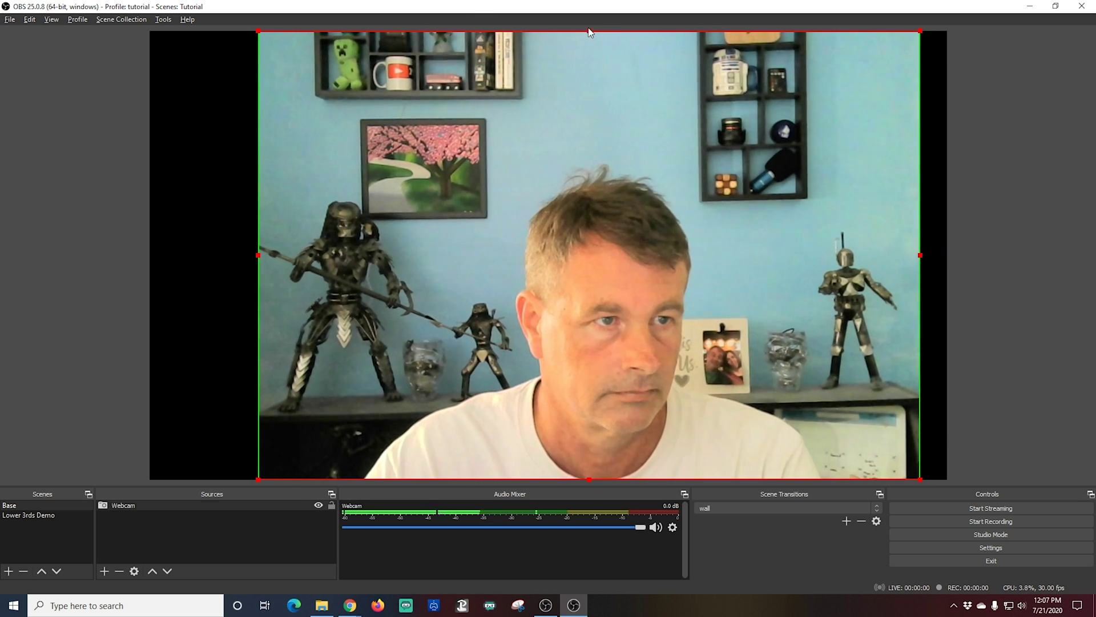
pyautogui.click(593, 52)
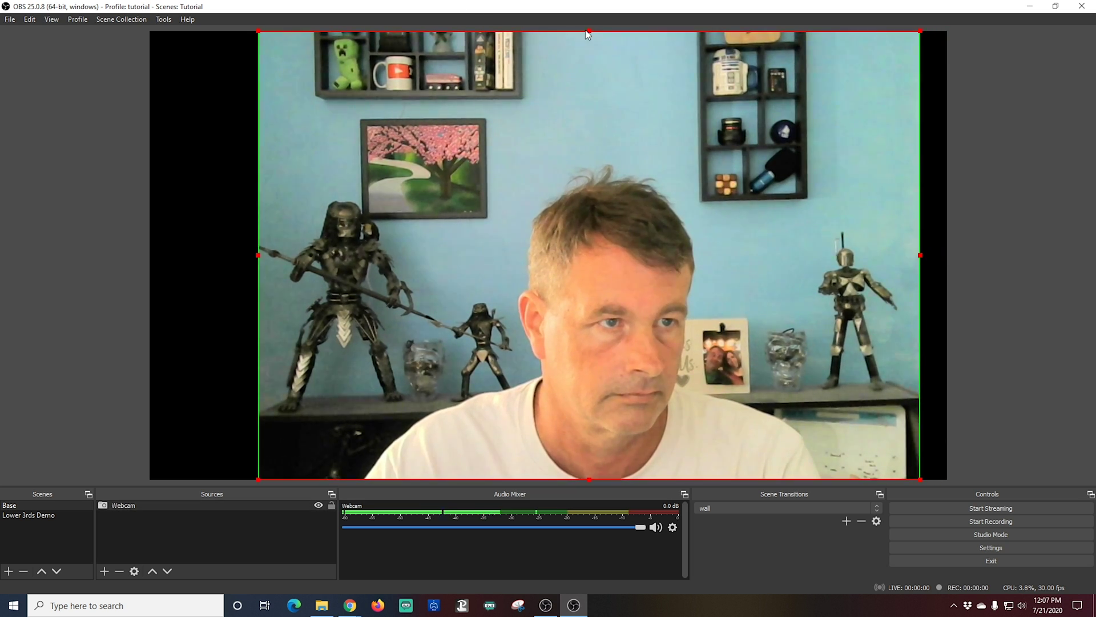
pyautogui.moveTo(590, 32); pyautogui.dragTo(577, 115)
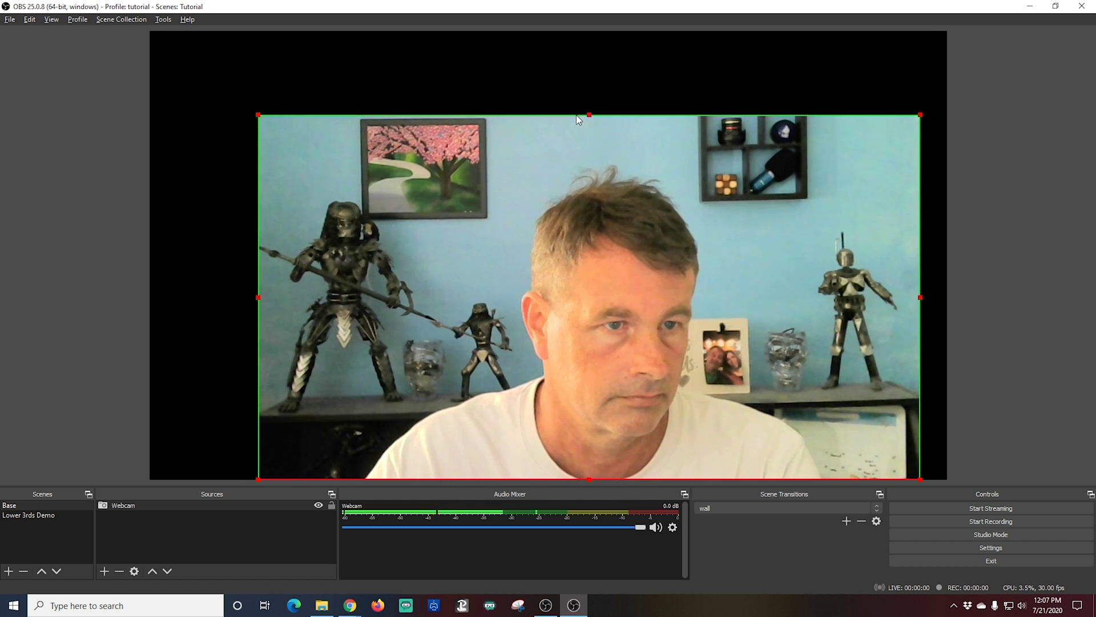
# Apply Transform > Fit to screen so the cropped webcam fills the canvas
pyautogui.rightClick(385, 289)
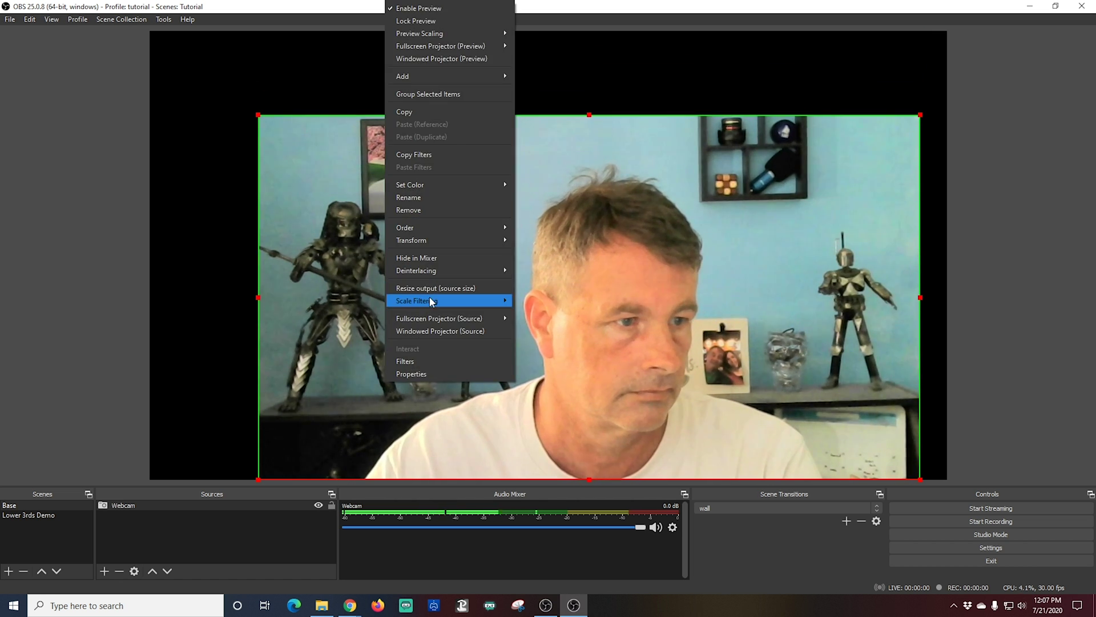
pyautogui.moveTo(433, 297)
pyautogui.moveTo(446, 241)
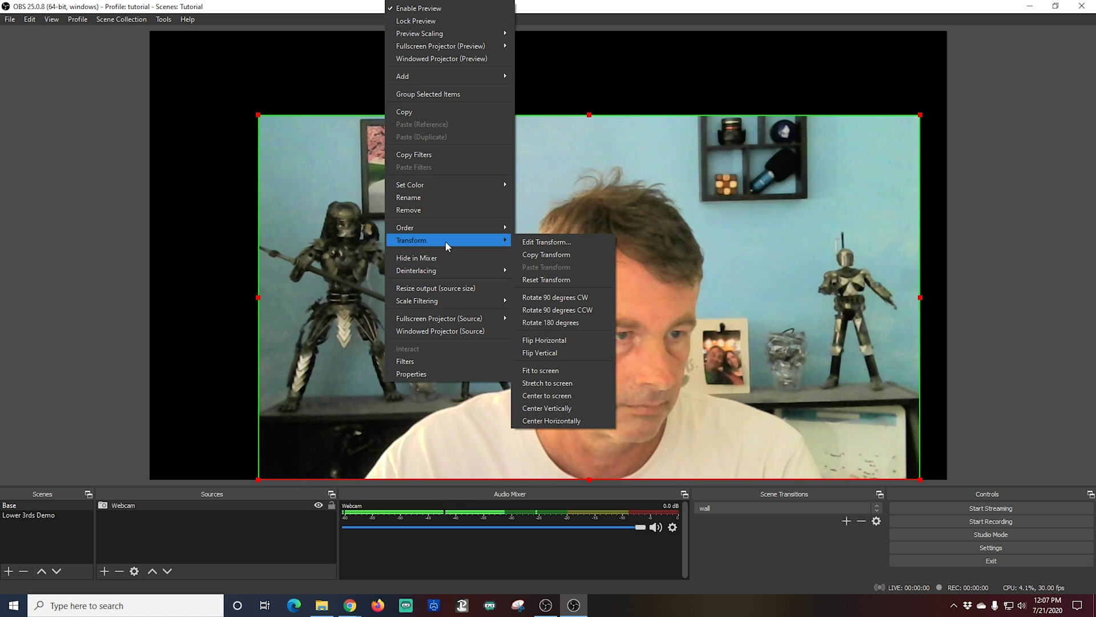
pyautogui.click(563, 369)
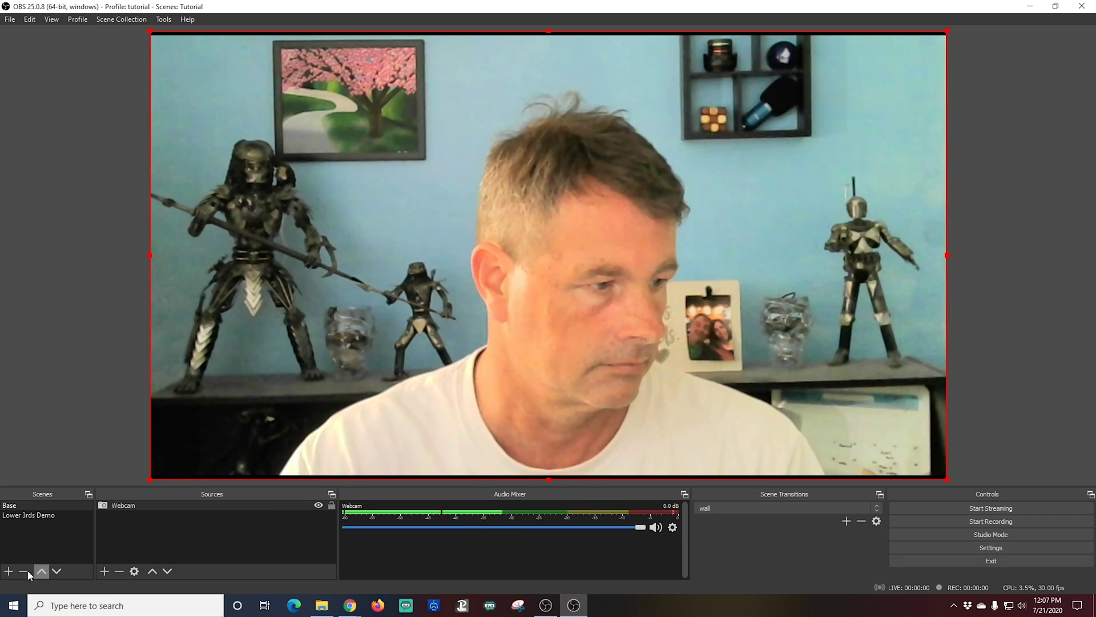
# Add a 'Restream Studio' scene and move it up one place in the scene list
pyautogui.click(8, 571)
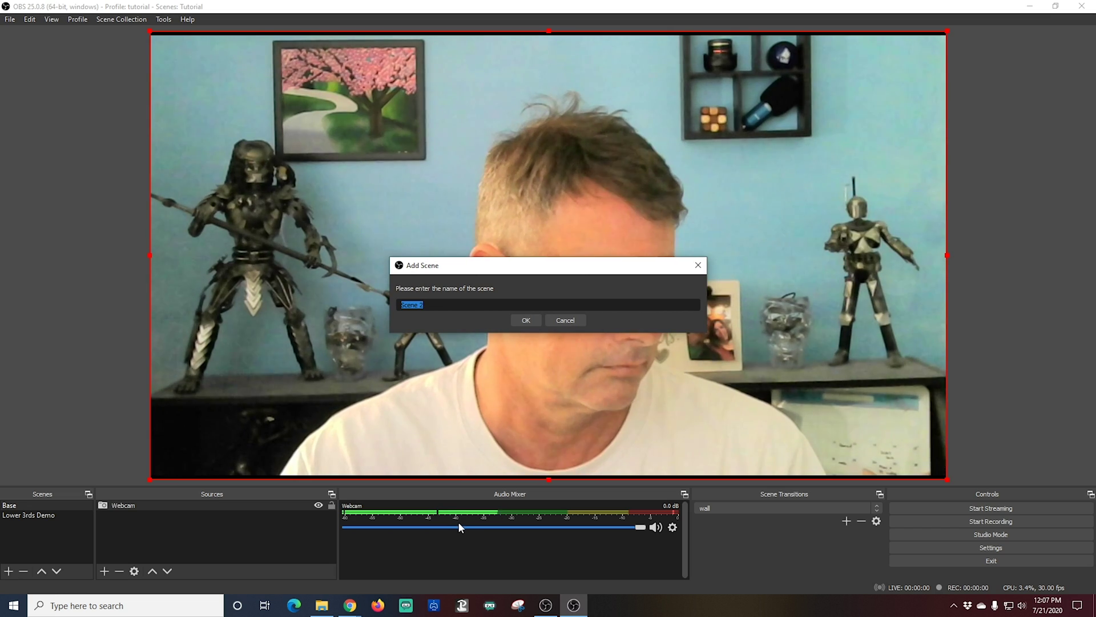
pyautogui.write('Re')
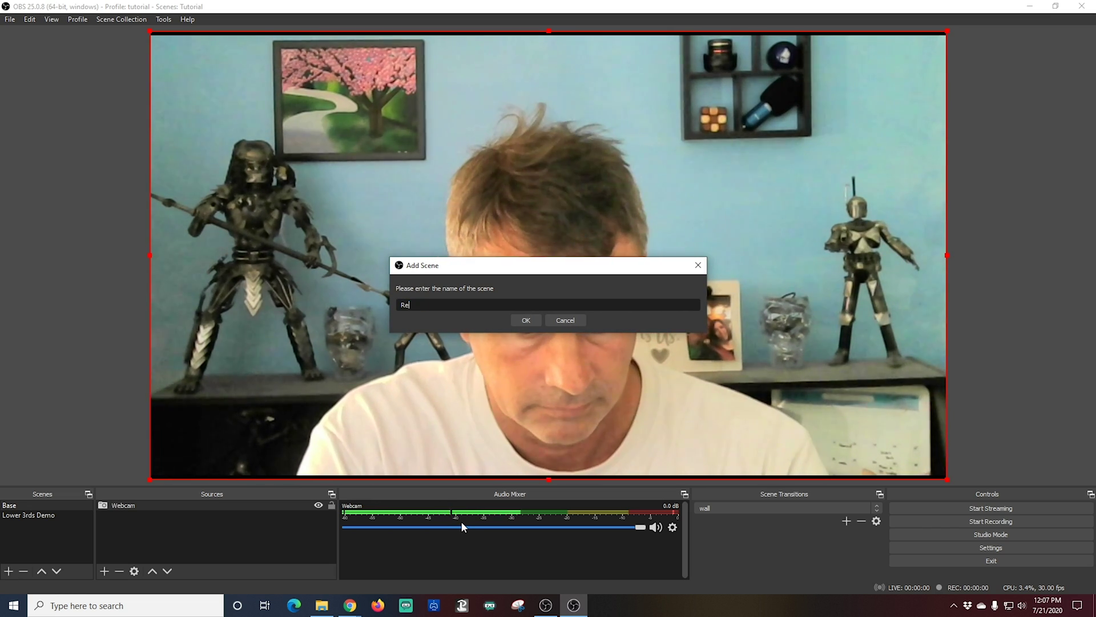
pyautogui.write('stream ')
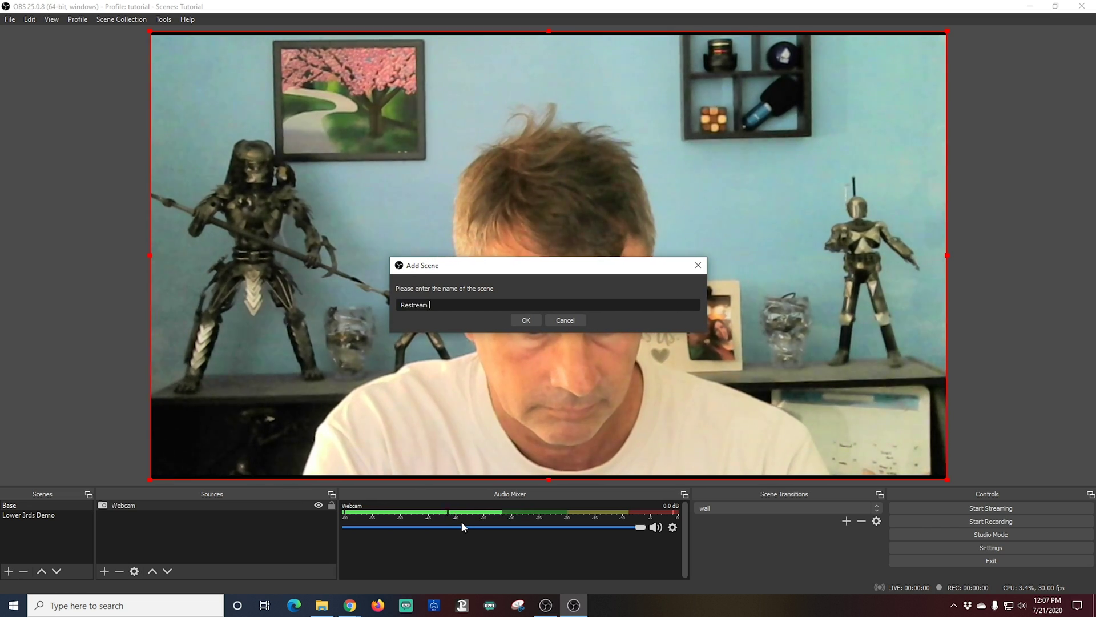
pyautogui.write('Studio')
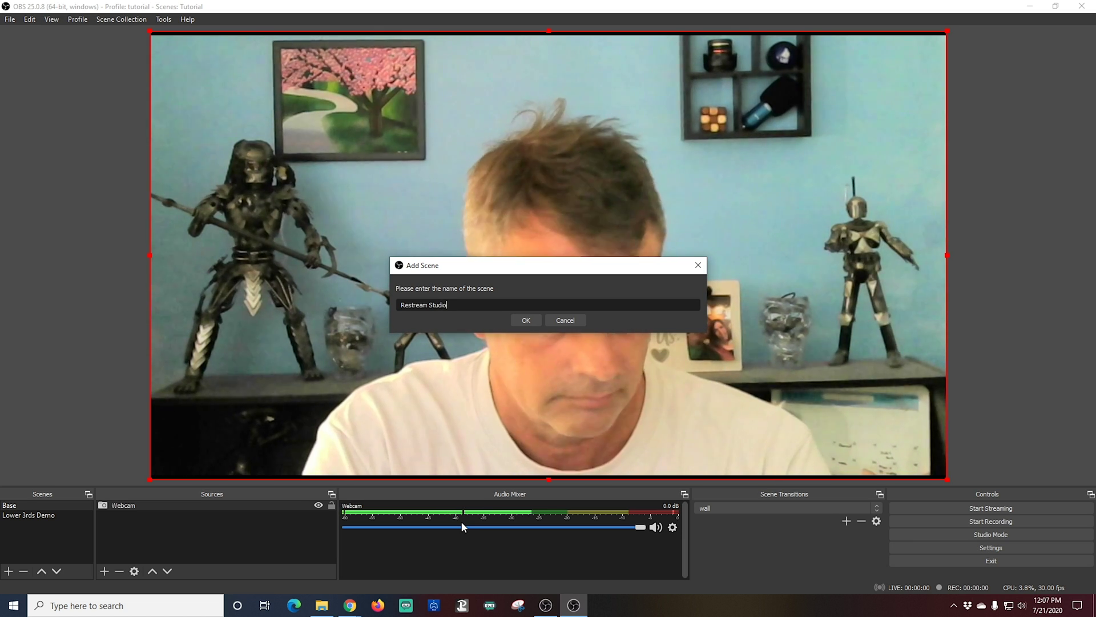
pyautogui.click(526, 318)
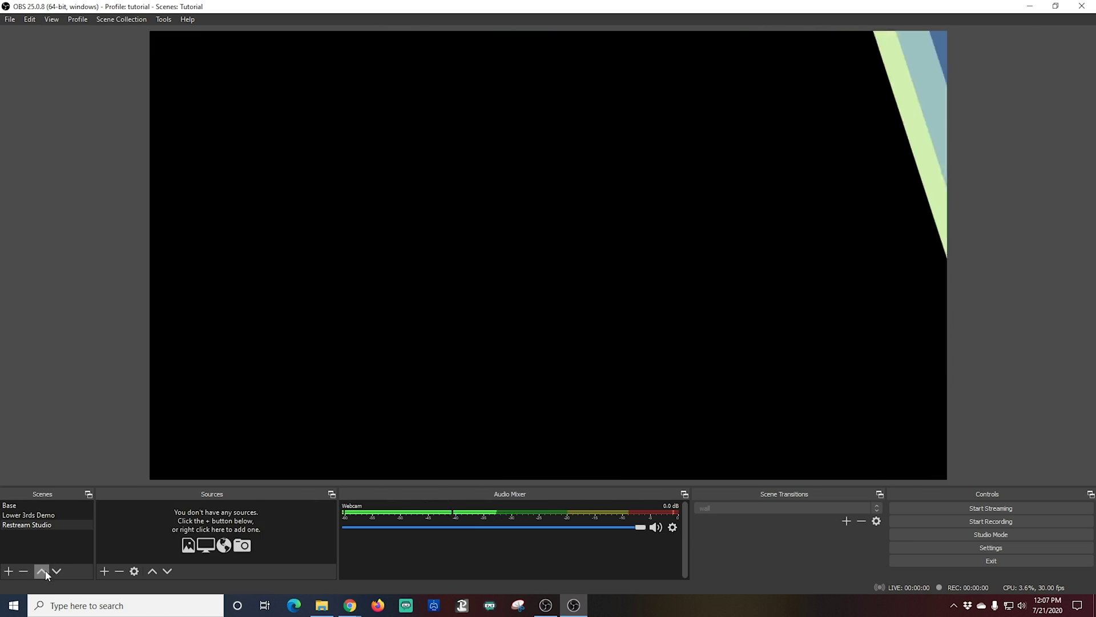
pyautogui.click(42, 570)
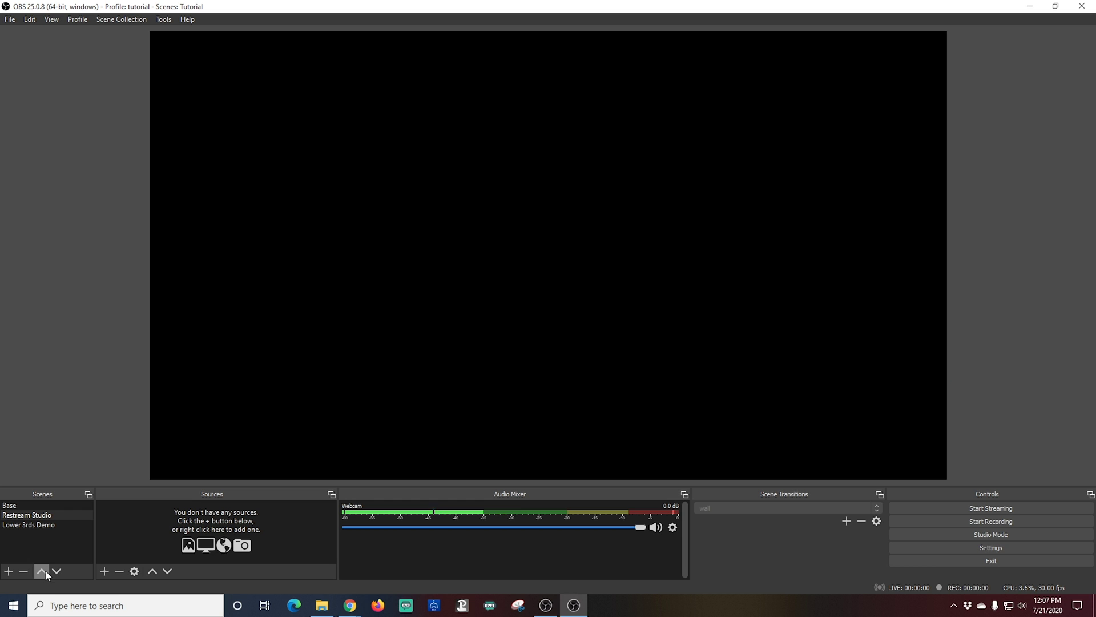
# Add an Audio Input Capture named 'My Mic' using Digital Audio Interface (7- Cam Link)
pyautogui.click(104, 571)
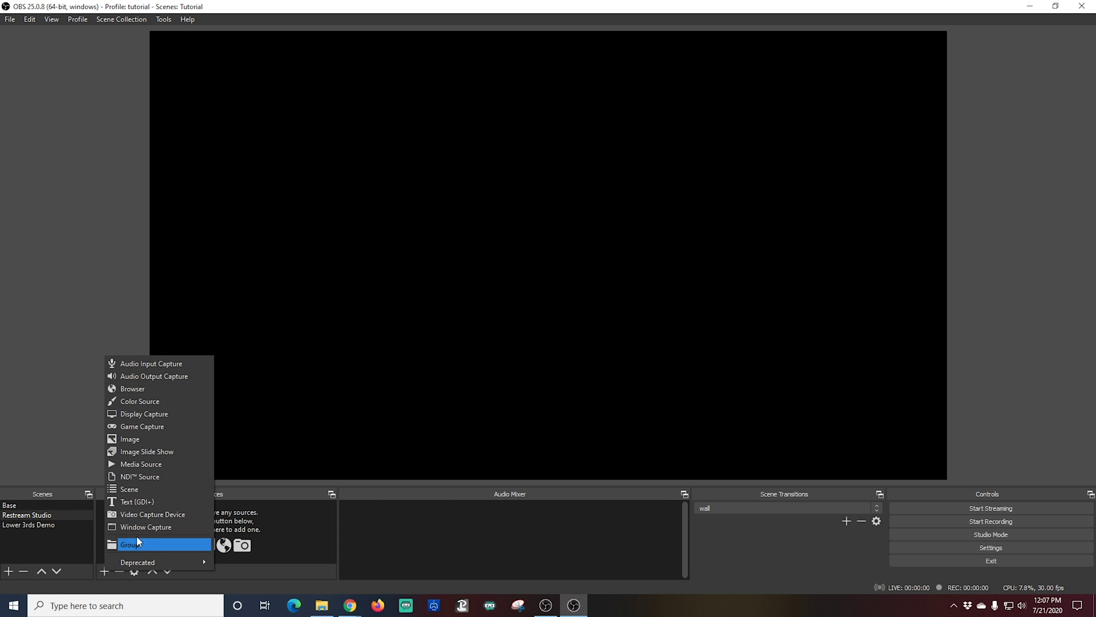
pyautogui.click(152, 365)
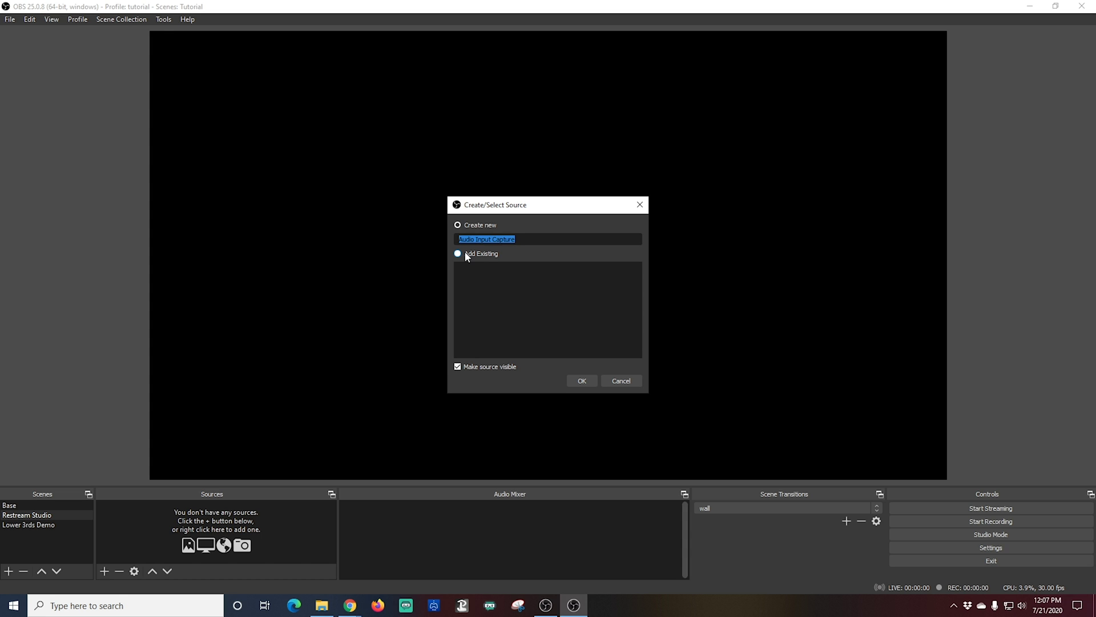
pyautogui.write('My Mic')
pyautogui.click(583, 381)
pyautogui.click(522, 121)
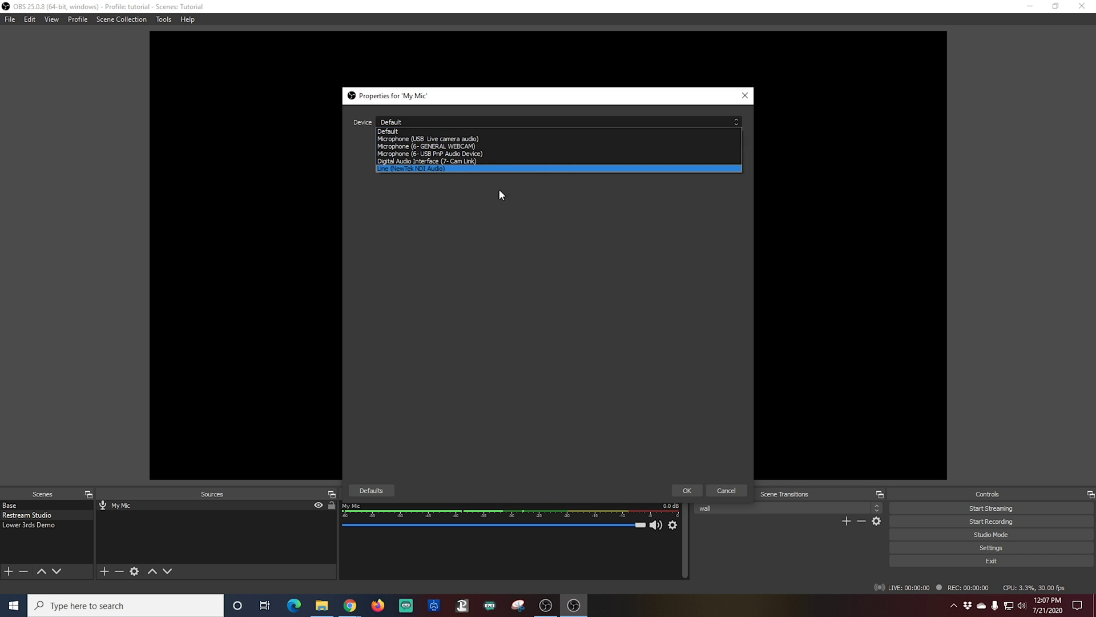
pyautogui.press('Escape')
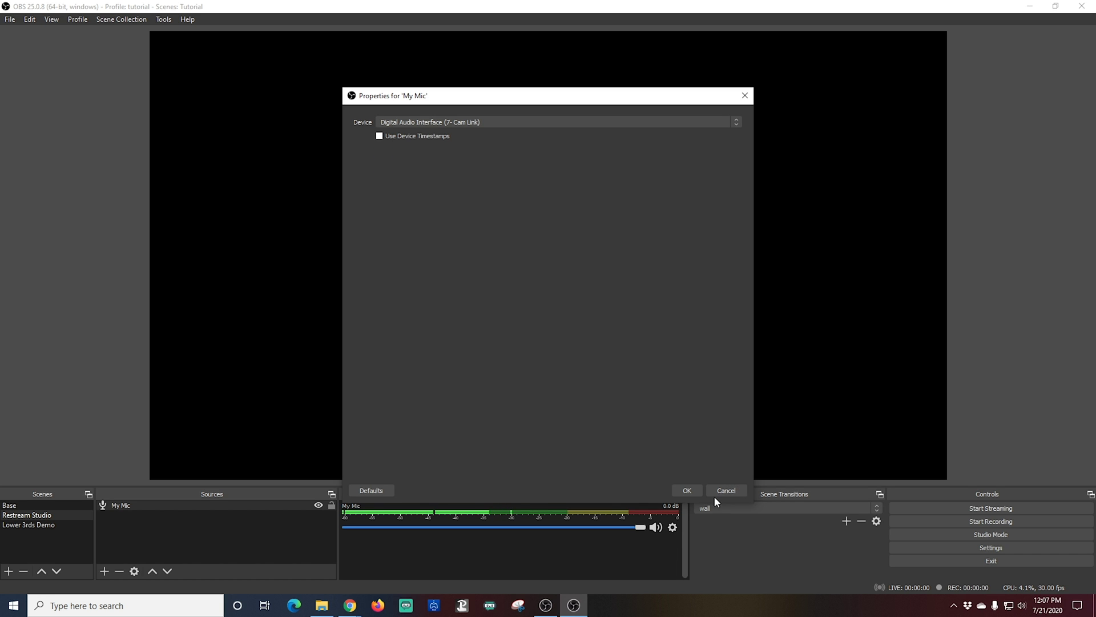
pyautogui.click(687, 491)
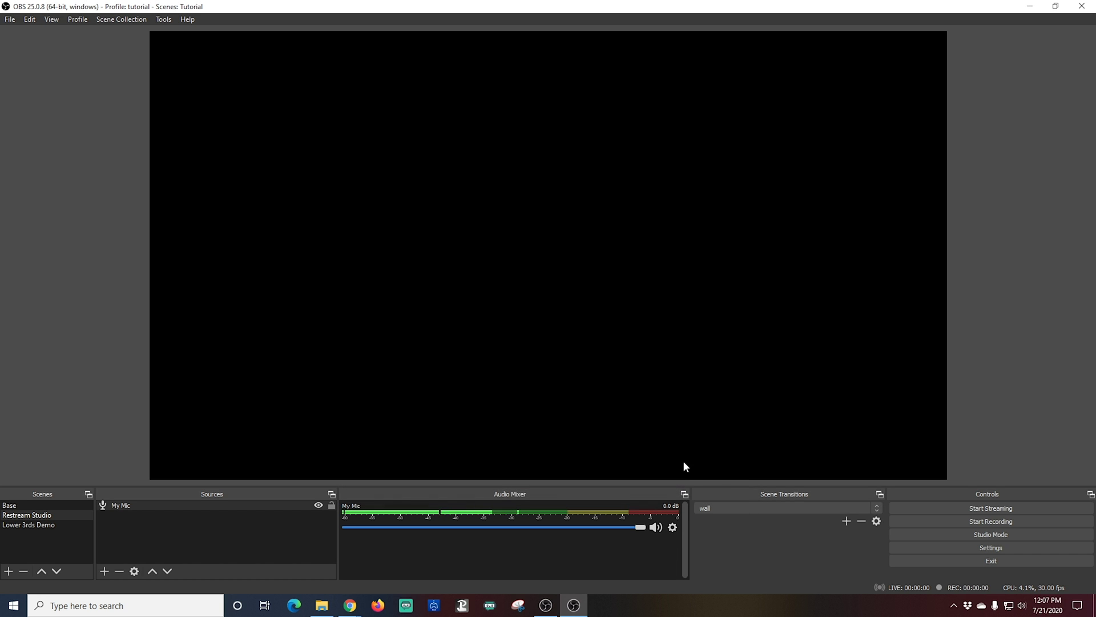
# Add an Audio Output Capture 'Restream Audio' capturing Headphones (High Definition Audio Device)
pyautogui.click(105, 570)
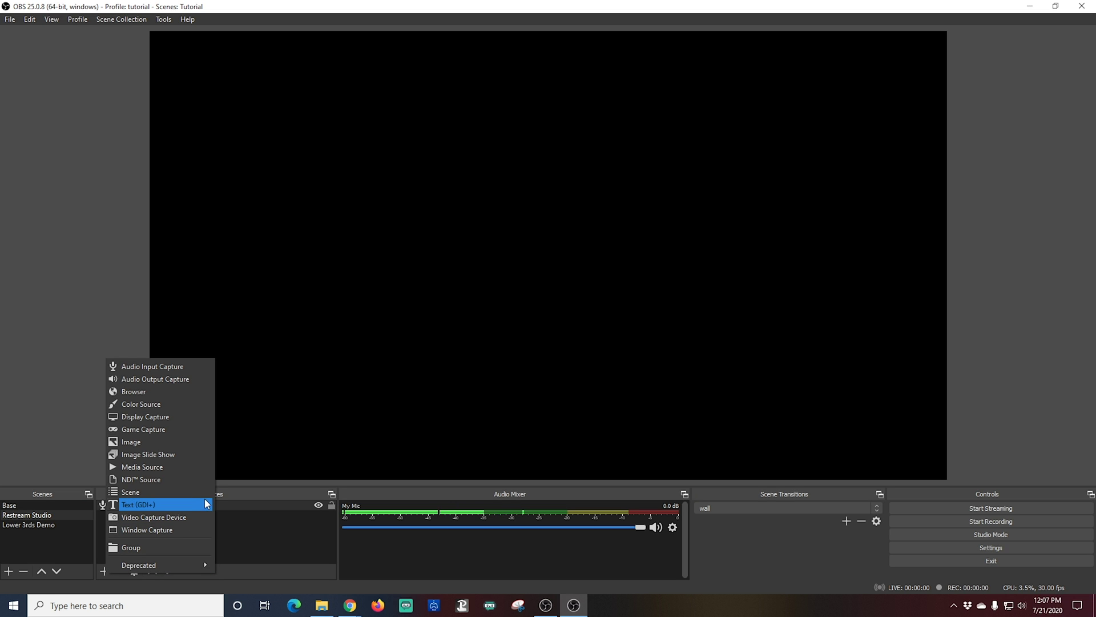
pyautogui.click(135, 379)
pyautogui.write('Restrea')
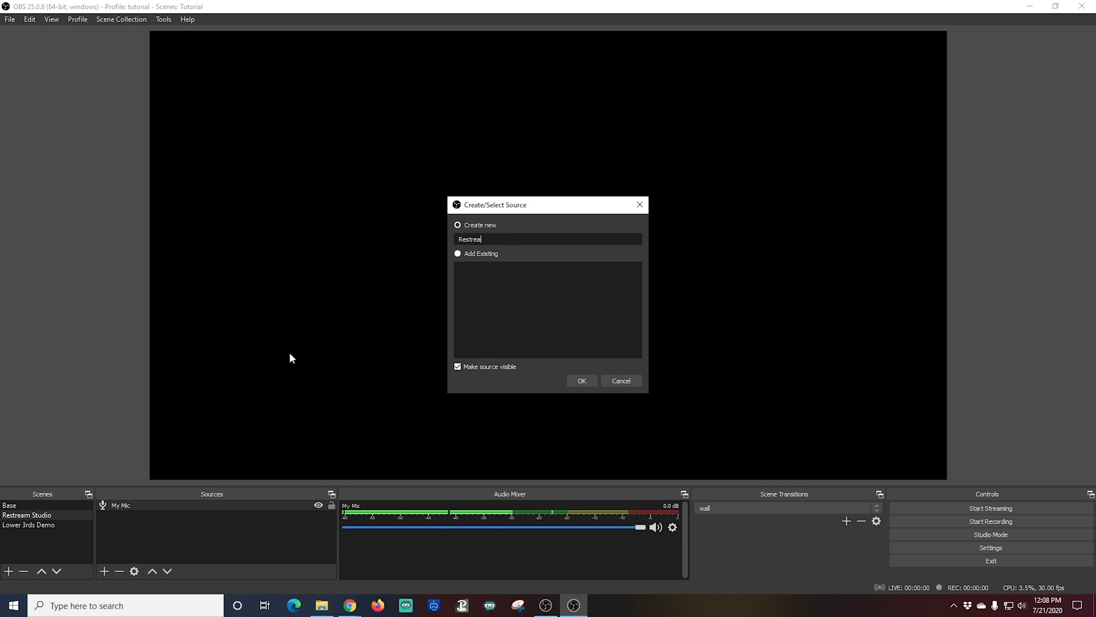
pyautogui.write('m Audio')
pyautogui.click(574, 380)
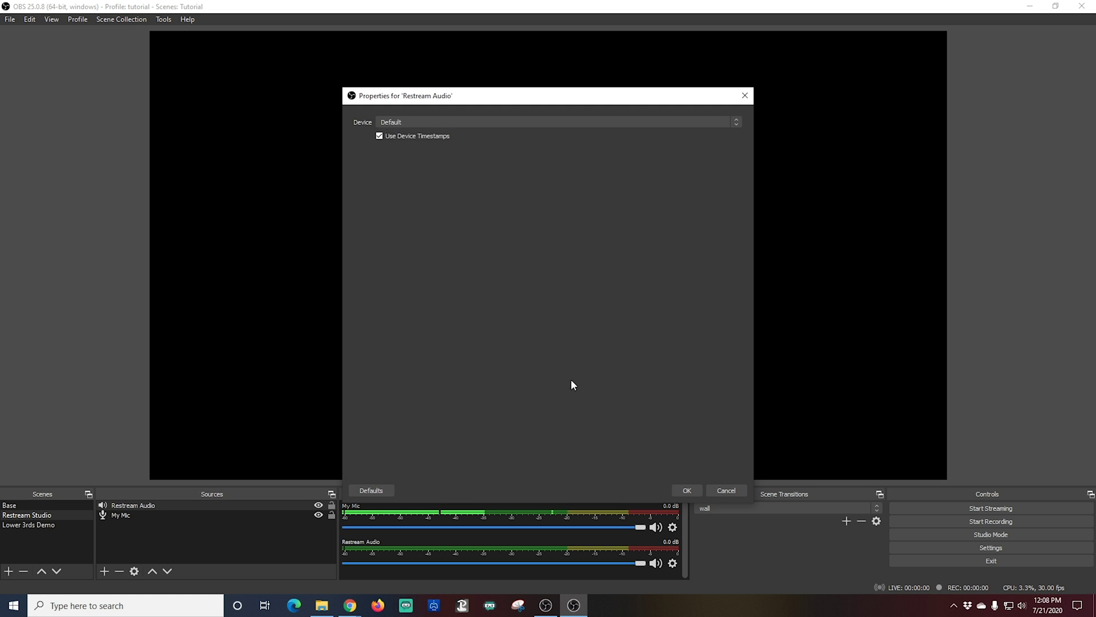
pyautogui.click(506, 125)
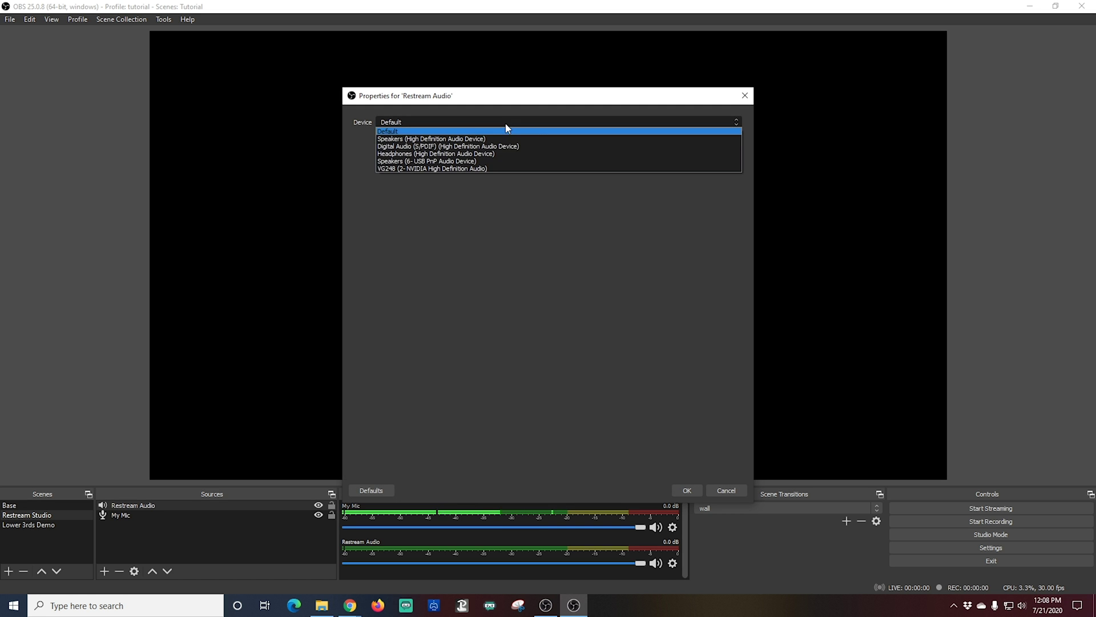
pyautogui.click(450, 155)
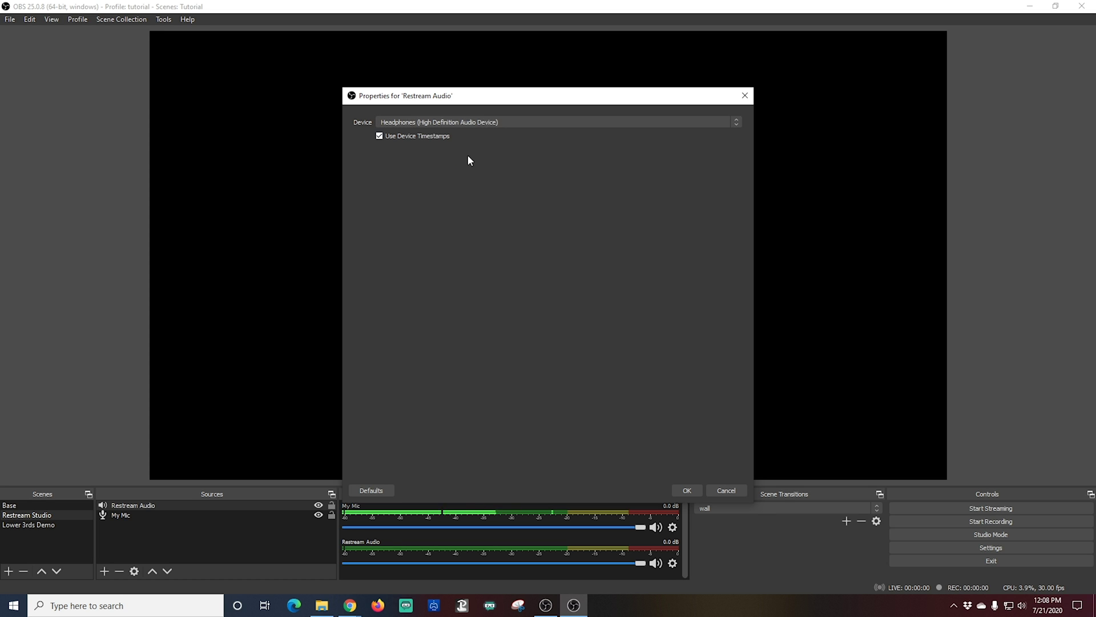
pyautogui.click(682, 489)
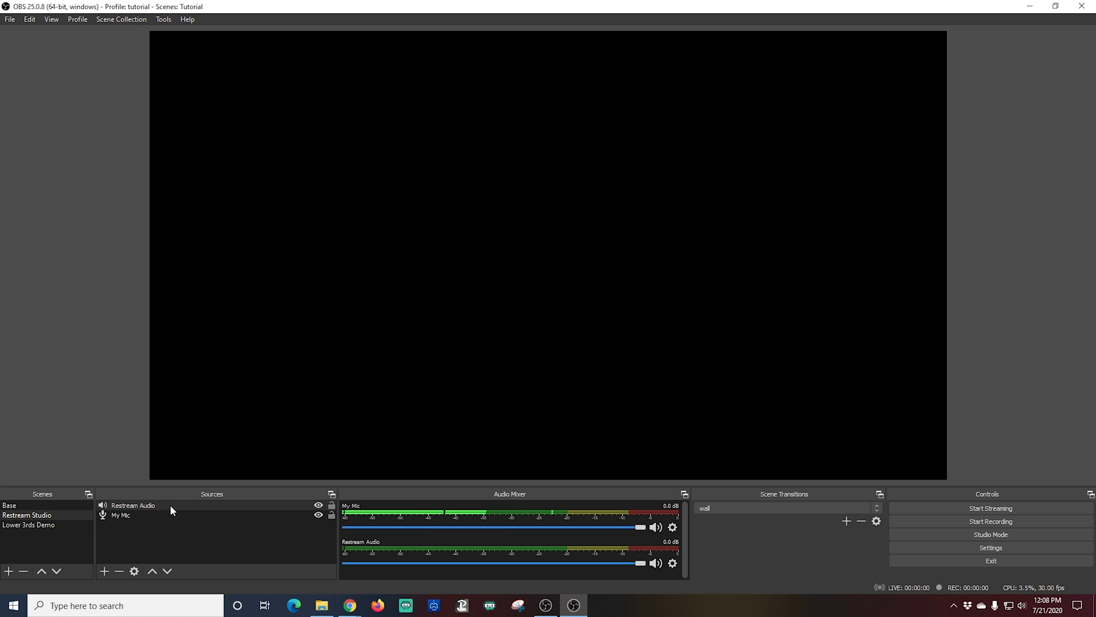
# In Chrome, go from the Restream dashboard into Live Studio via the Webcam option
pyautogui.moveTo(350, 605)
pyautogui.click(400, 571)
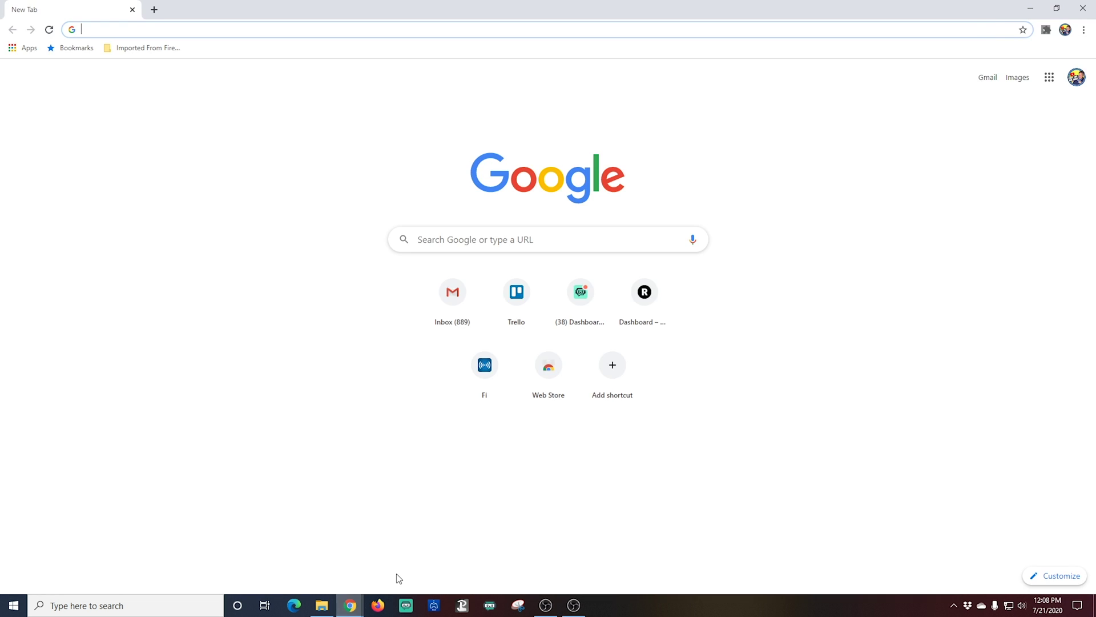
pyautogui.click(656, 303)
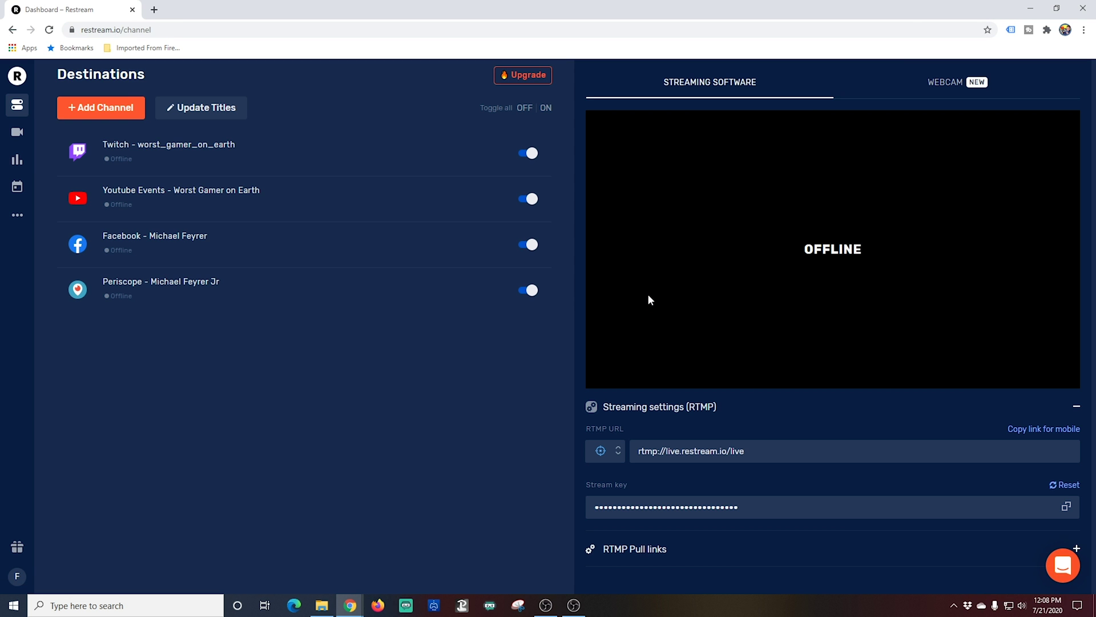
pyautogui.click(956, 88)
pyautogui.click(841, 324)
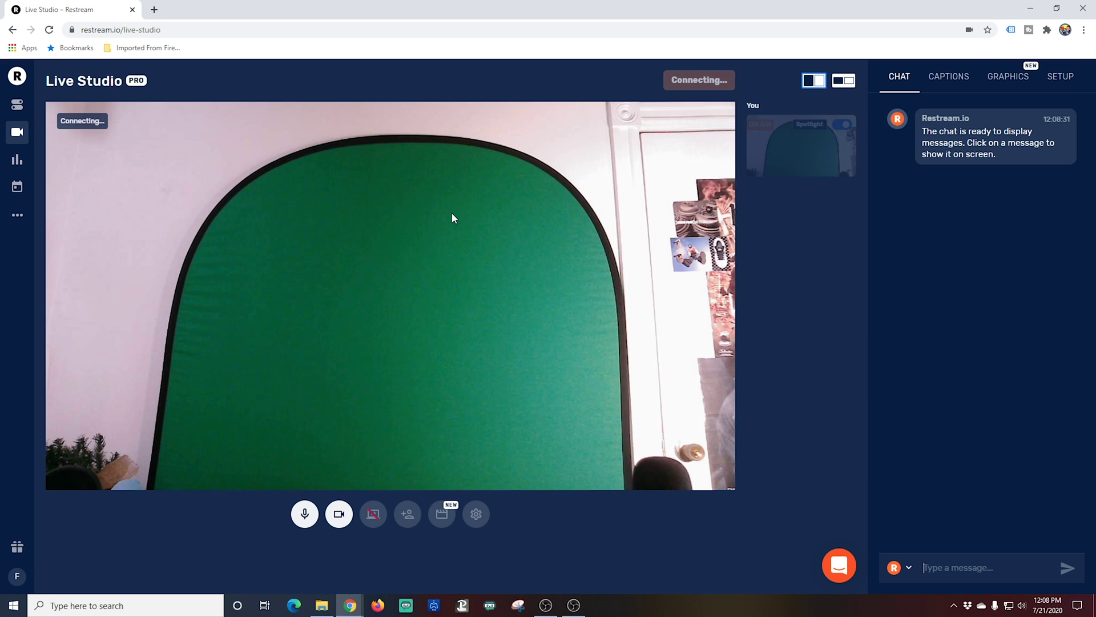
# Set Live Studio's audio input to Digital Audio Interface (7- Cam Link) and camera to Cam Link
pyautogui.click(477, 515)
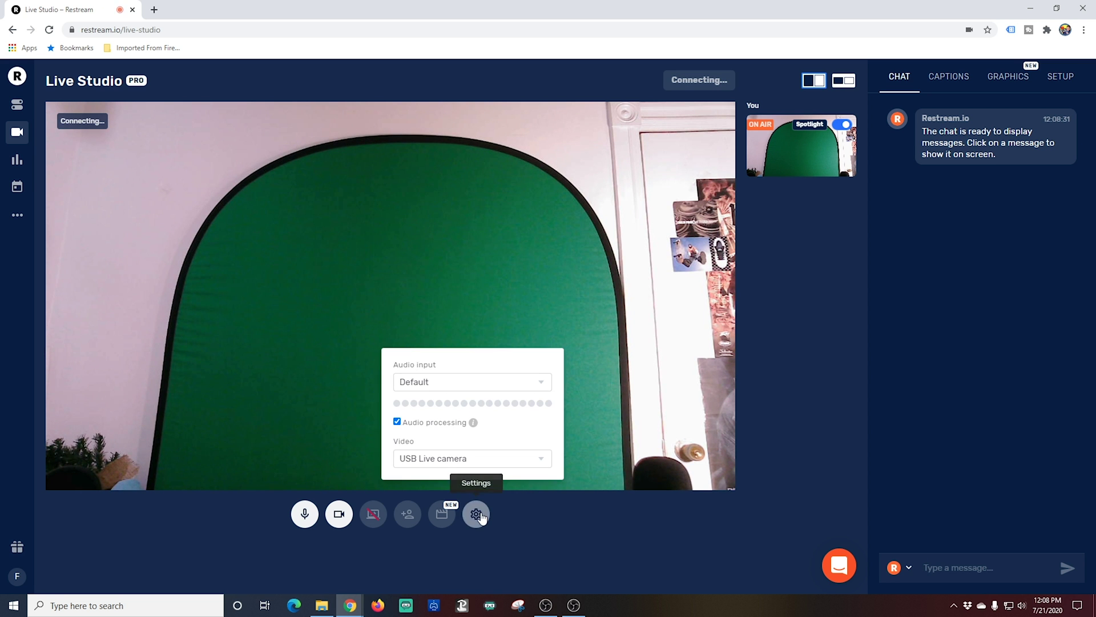
pyautogui.click(541, 390)
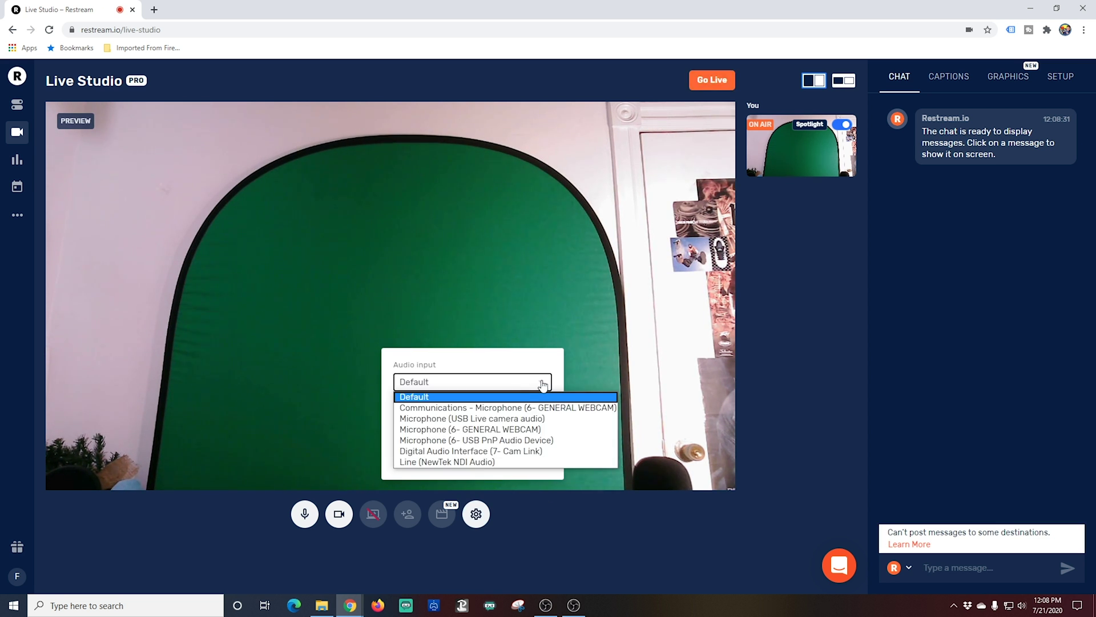
pyautogui.click(476, 451)
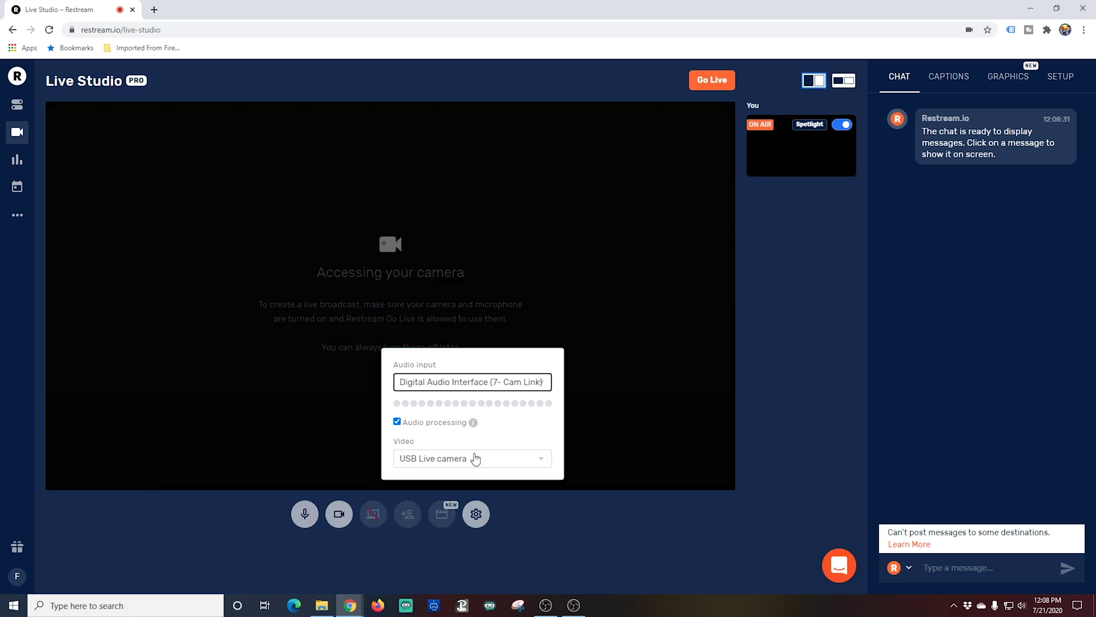
pyautogui.click(542, 460)
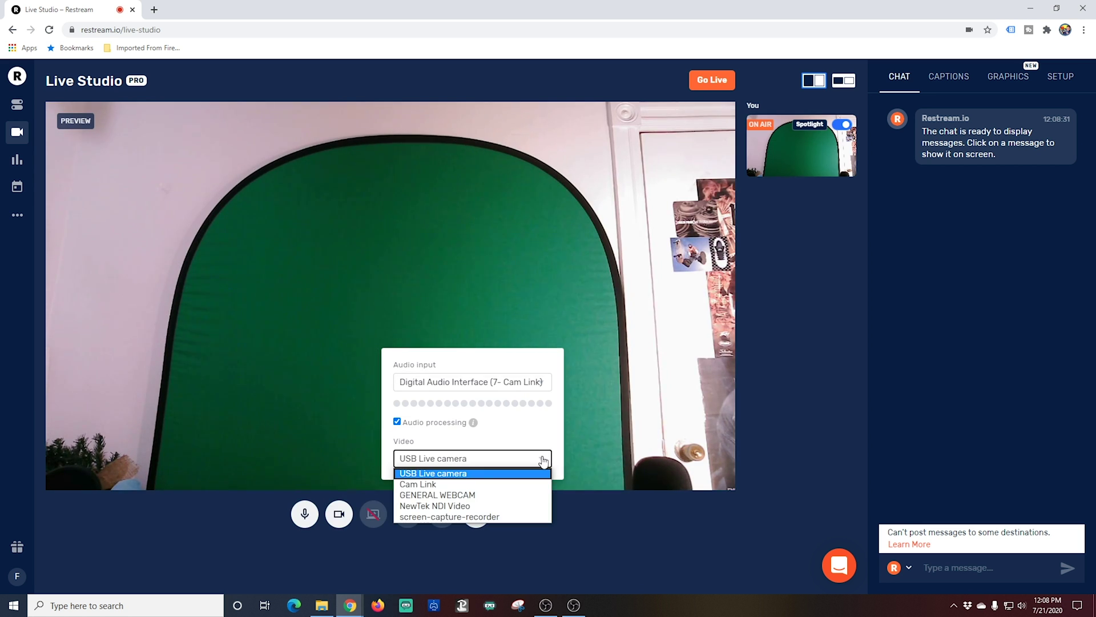
pyautogui.click(484, 489)
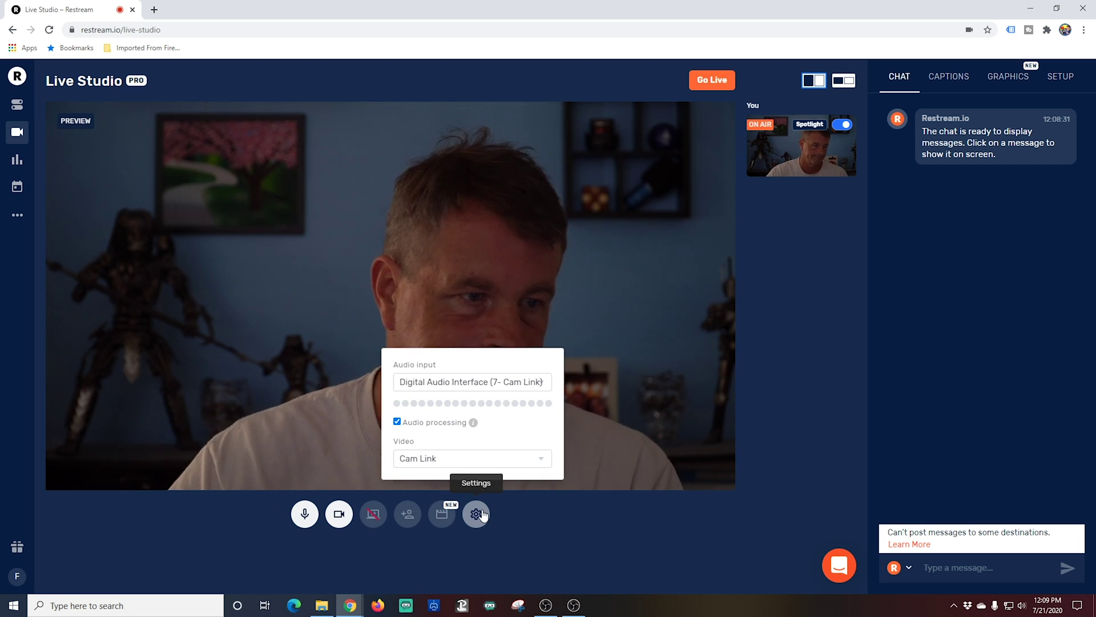
pyautogui.click(573, 514)
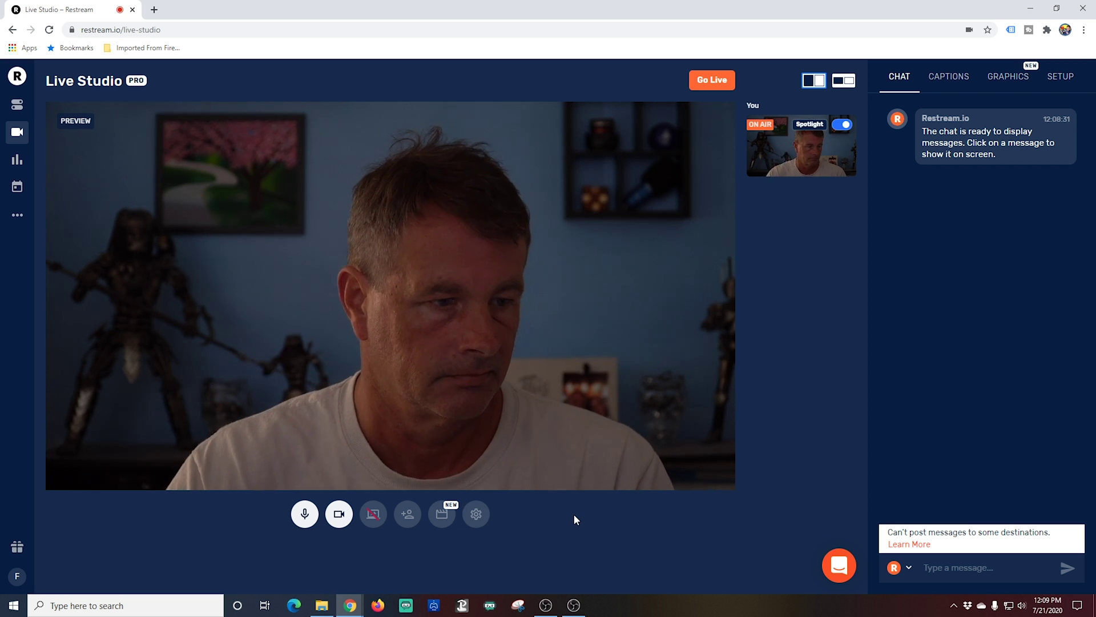
# Add a Window Capture named 'Restream Guests' of the Chrome Live Studio window
pyautogui.click(573, 606)
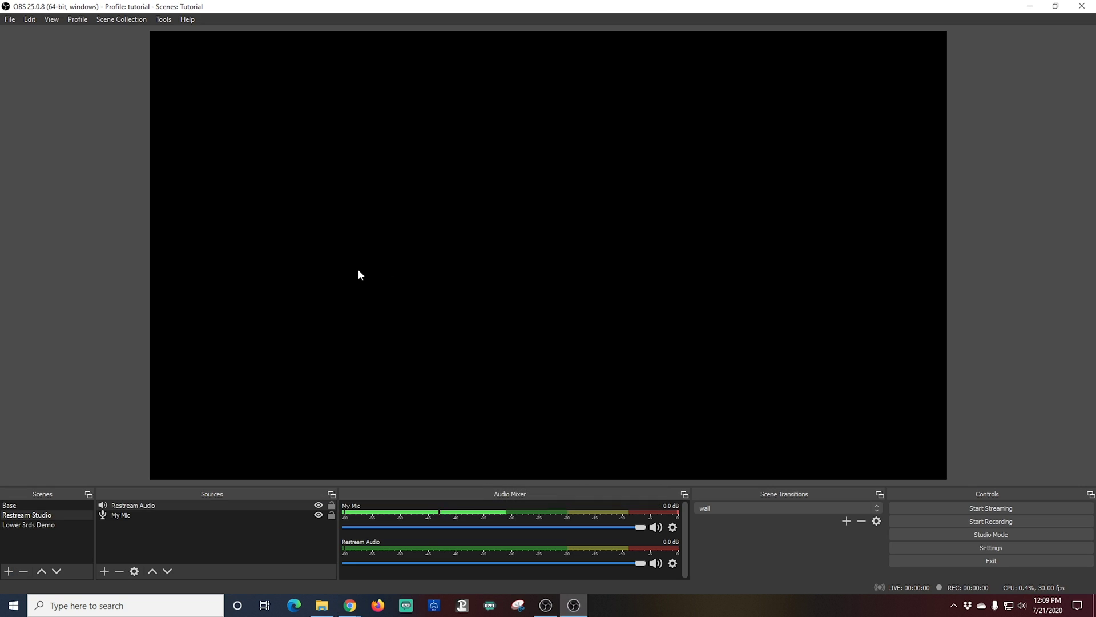
pyautogui.click(104, 571)
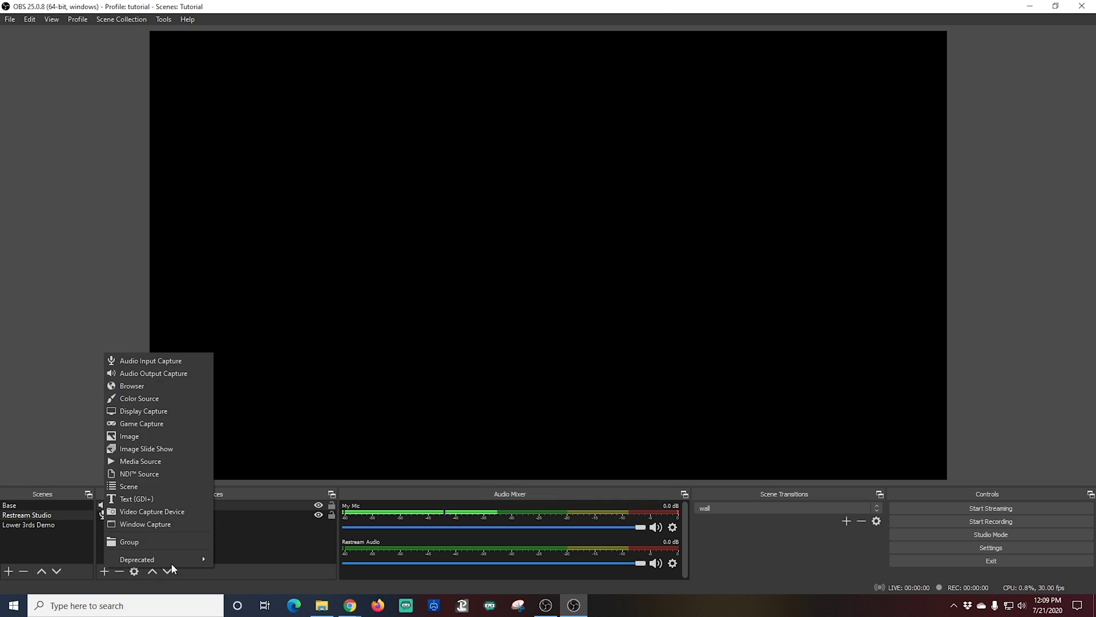
pyautogui.click(136, 524)
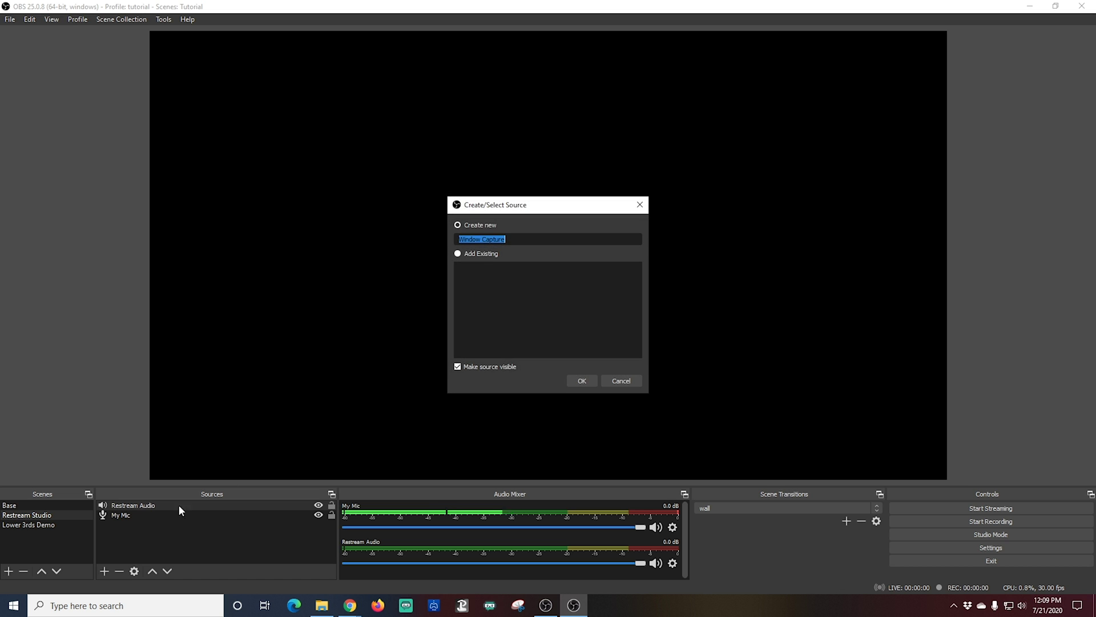
pyautogui.write('Restream Guests')
pyautogui.click(582, 381)
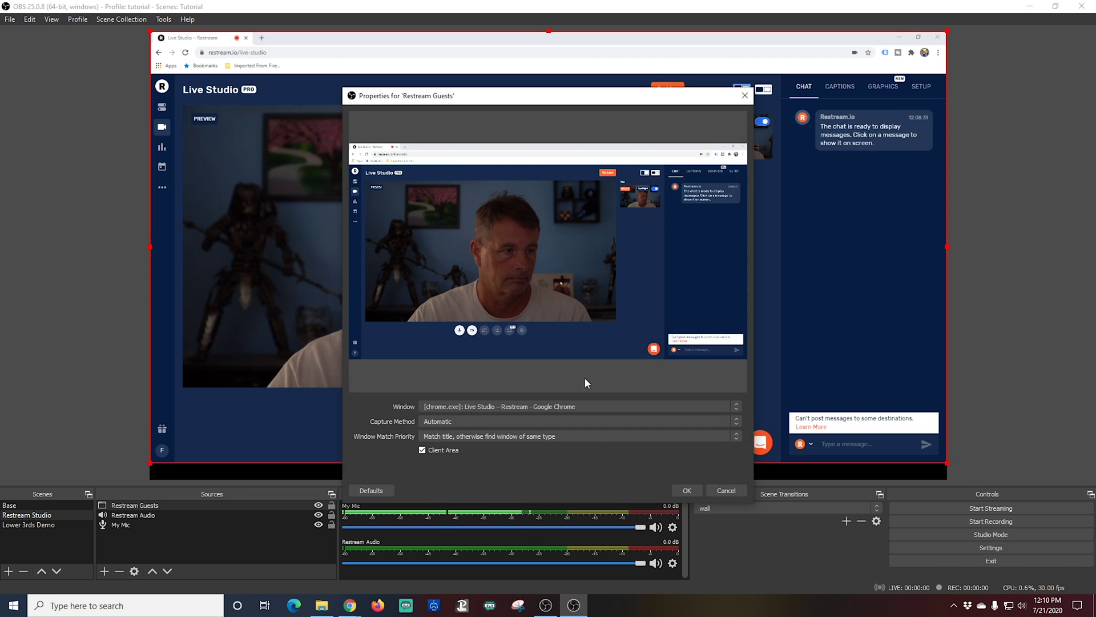
pyautogui.click(493, 404)
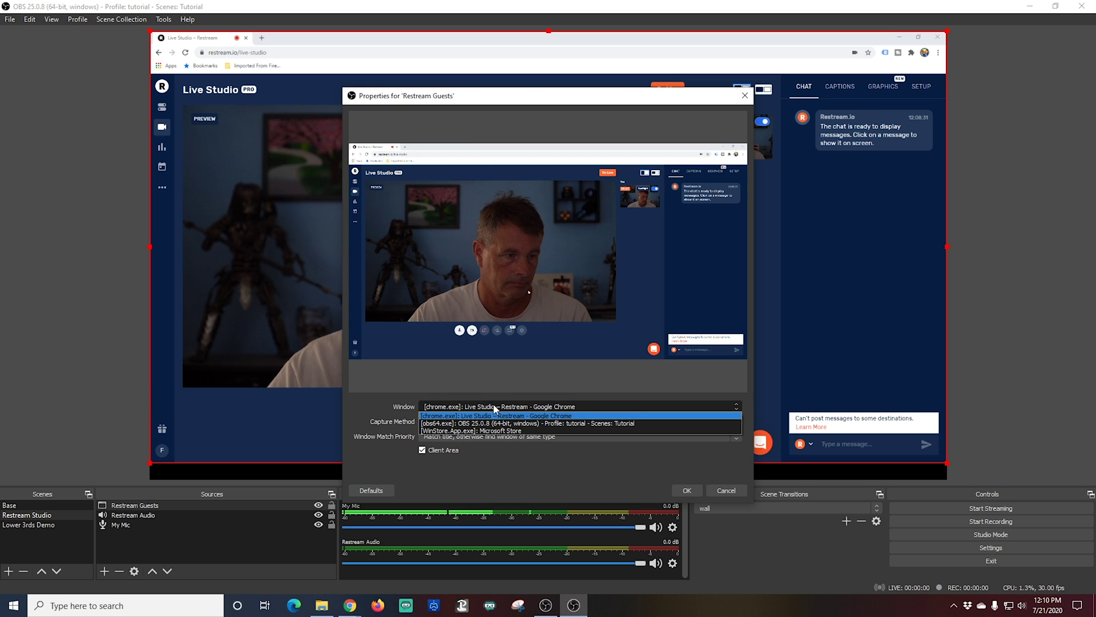
pyautogui.click(688, 488)
pyautogui.click(688, 488)
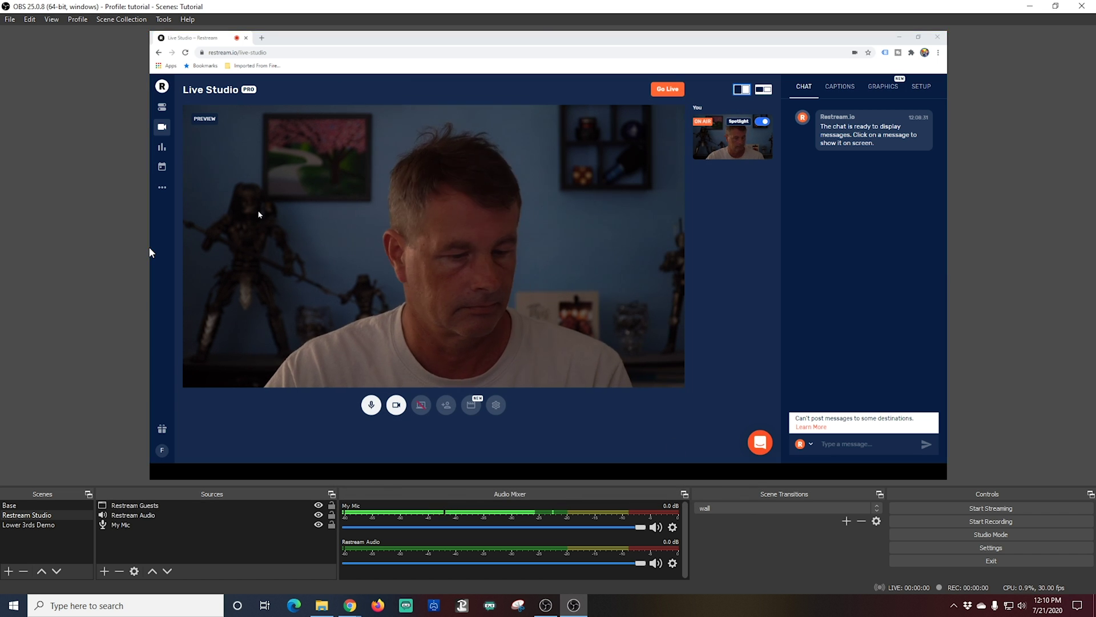
# Crop the capture's left edge, browser bar, participant column and bottom controls to leave only the video
pyautogui.moveTo(150, 247); pyautogui.dragTo(184, 252)
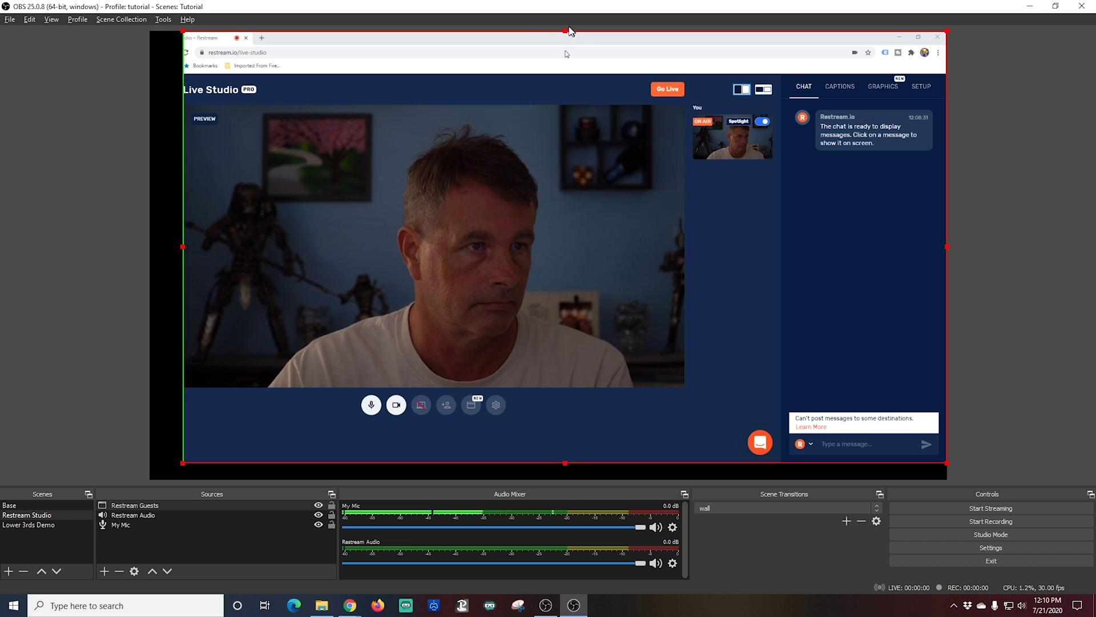
pyautogui.moveTo(565, 31); pyautogui.dragTo(556, 103)
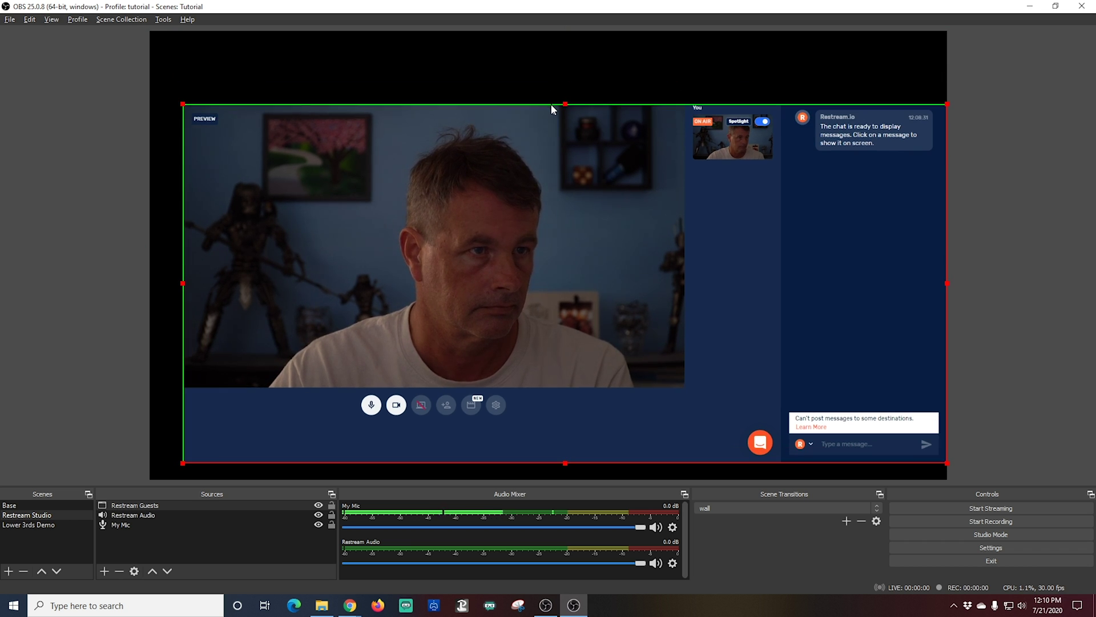
pyautogui.moveTo(946, 285); pyautogui.dragTo(687, 289)
pyautogui.moveTo(435, 463); pyautogui.dragTo(436, 390)
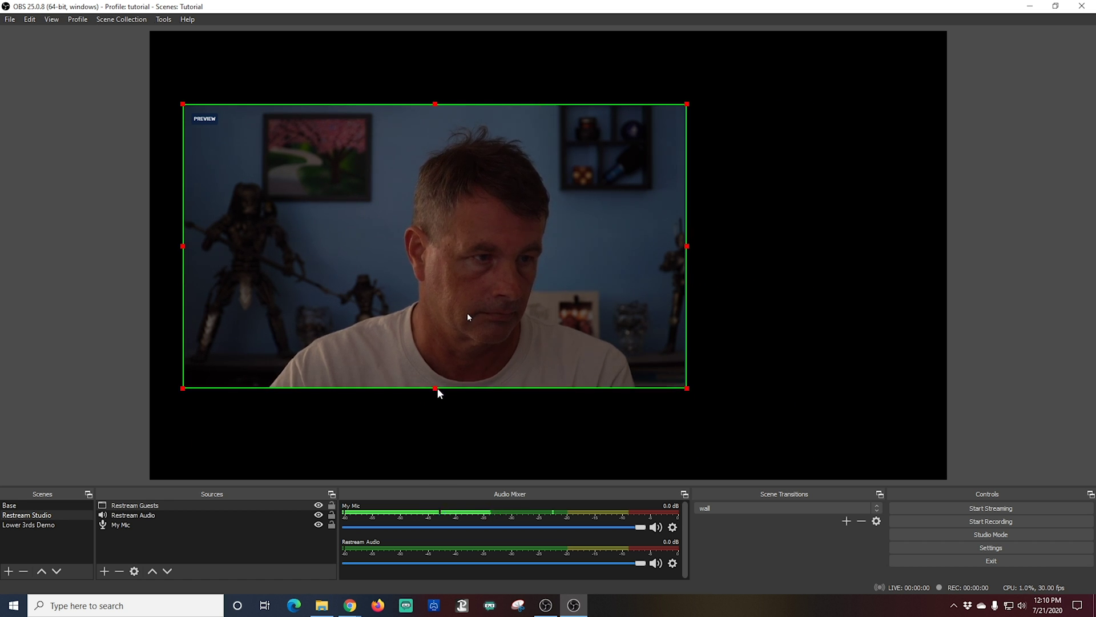
# Apply Transform > Fit to screen so the cropped video fills the canvas
pyautogui.rightClick(473, 283)
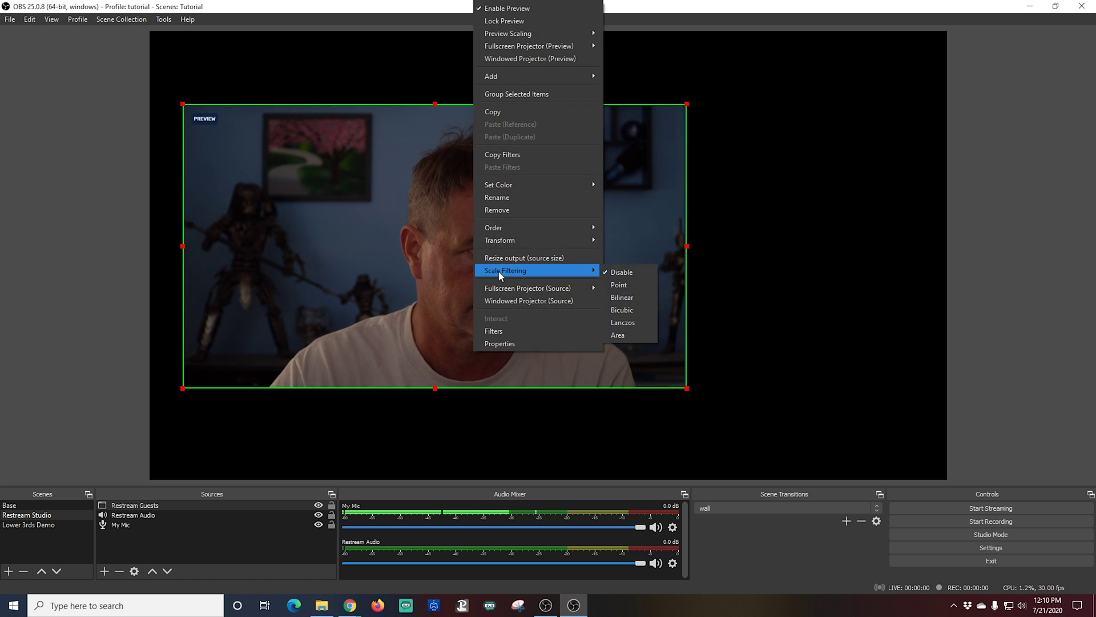
pyautogui.moveTo(505, 240)
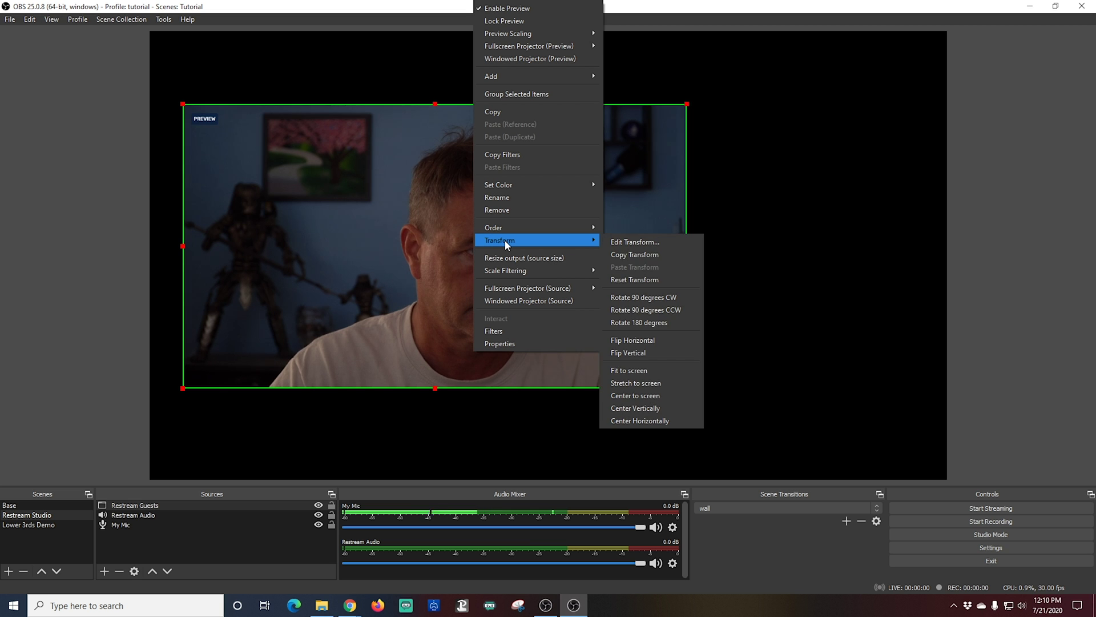
pyautogui.click(634, 370)
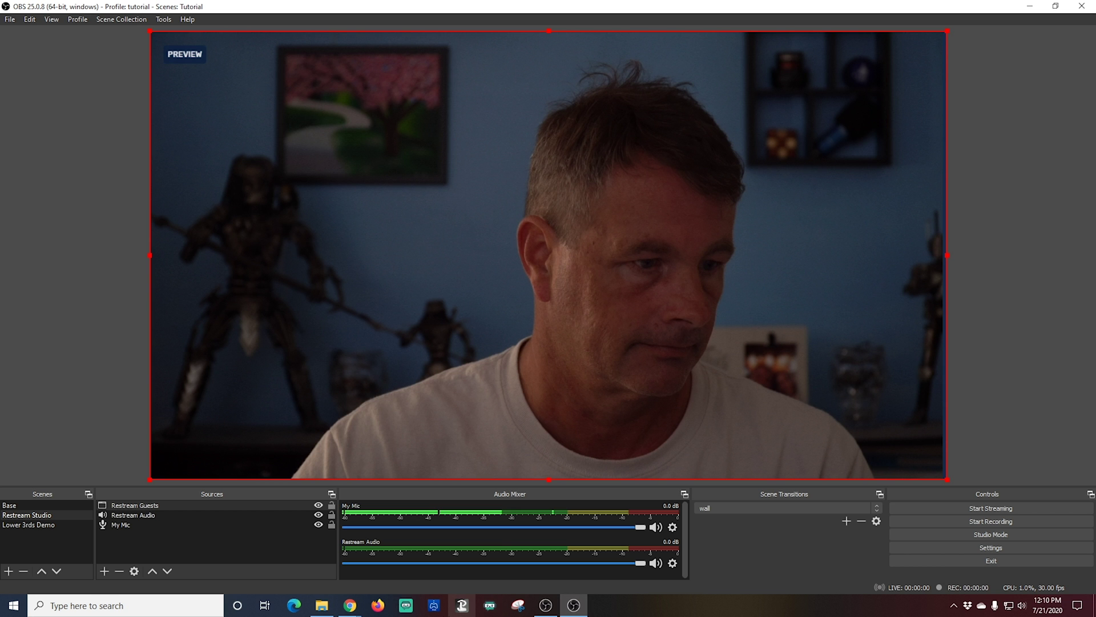
pyautogui.moveTo(355, 608)
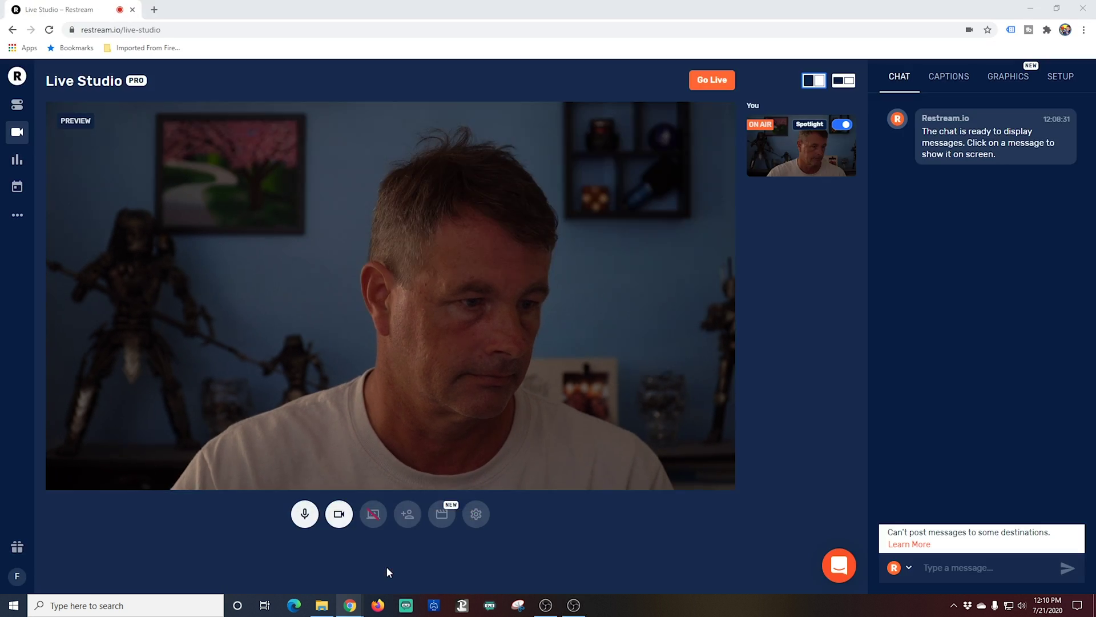
# Copy the guest invite link, spotlight both guests on air, and choose the framed branded layout
pyautogui.click(410, 518)
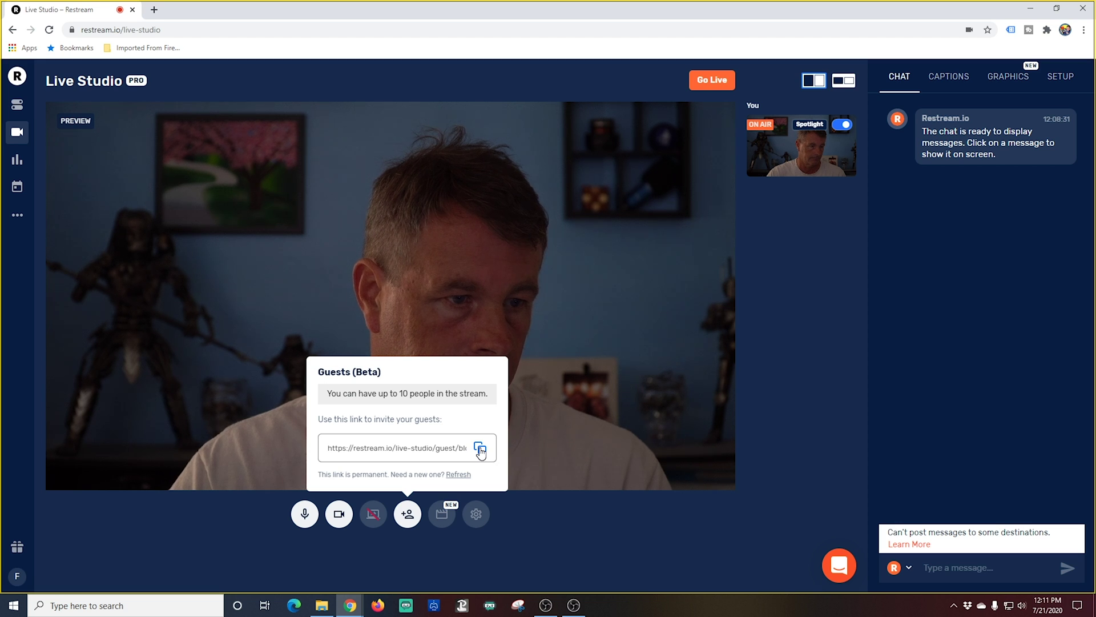
pyautogui.click(643, 543)
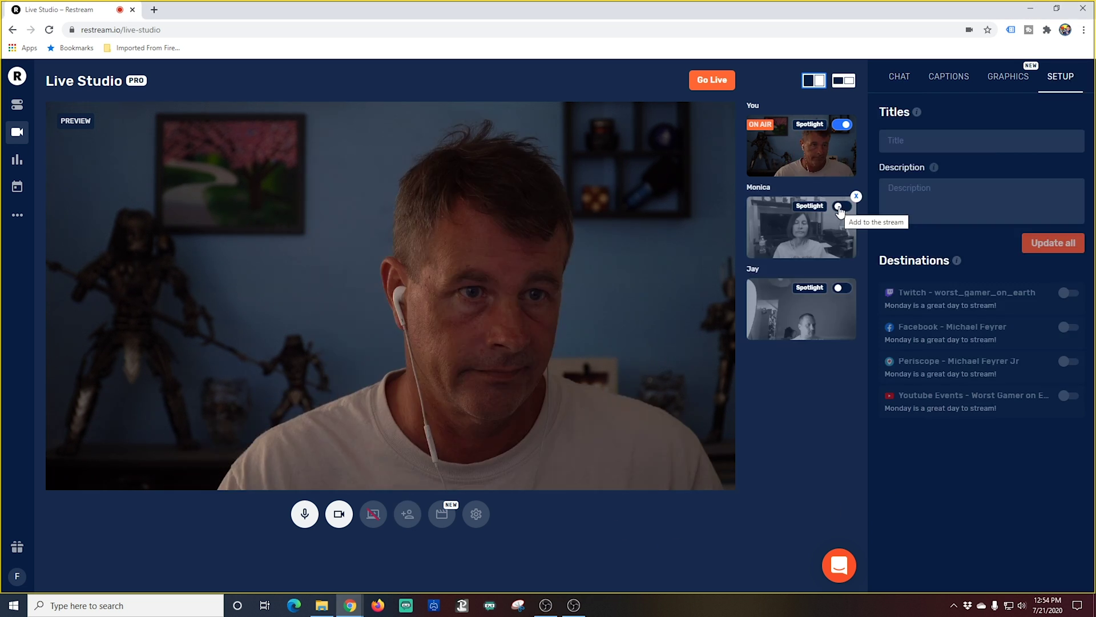
pyautogui.click(840, 208)
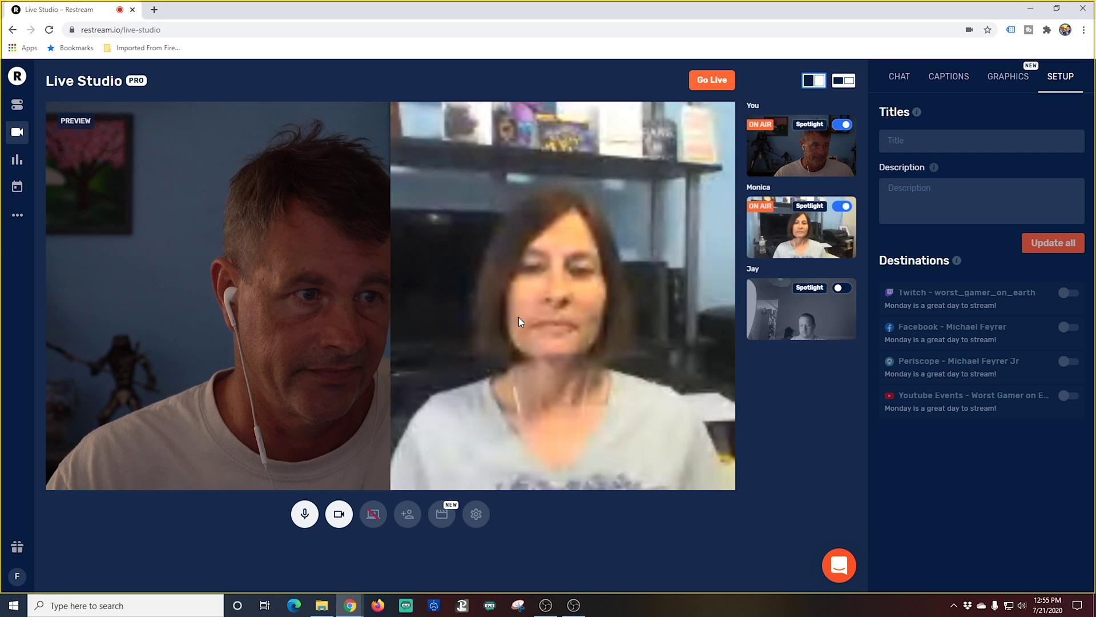
pyautogui.click(843, 290)
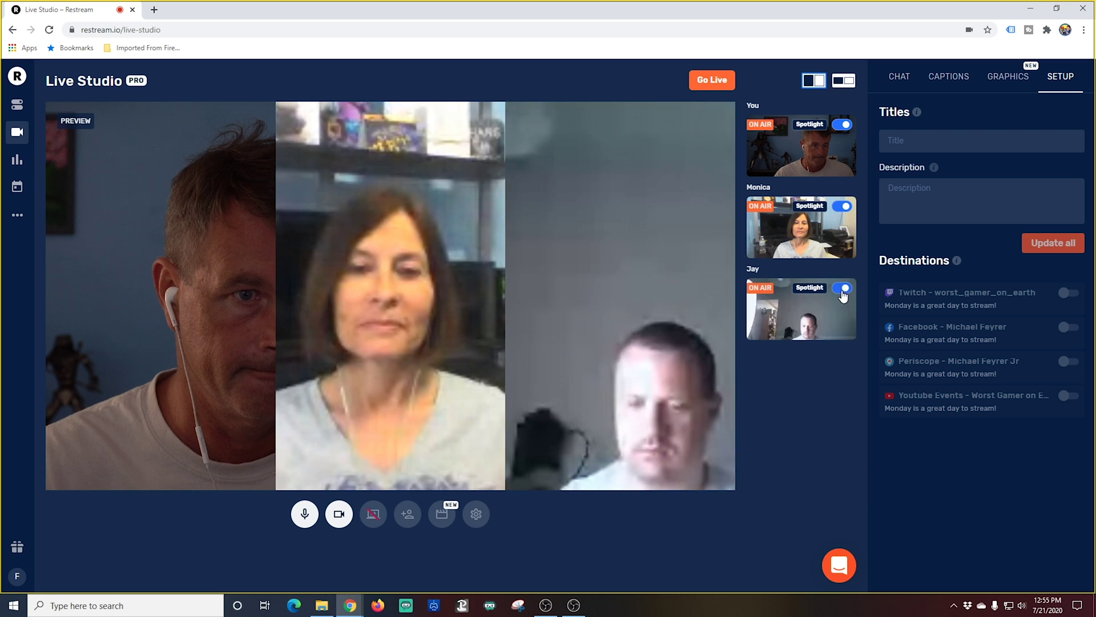
pyautogui.click(839, 84)
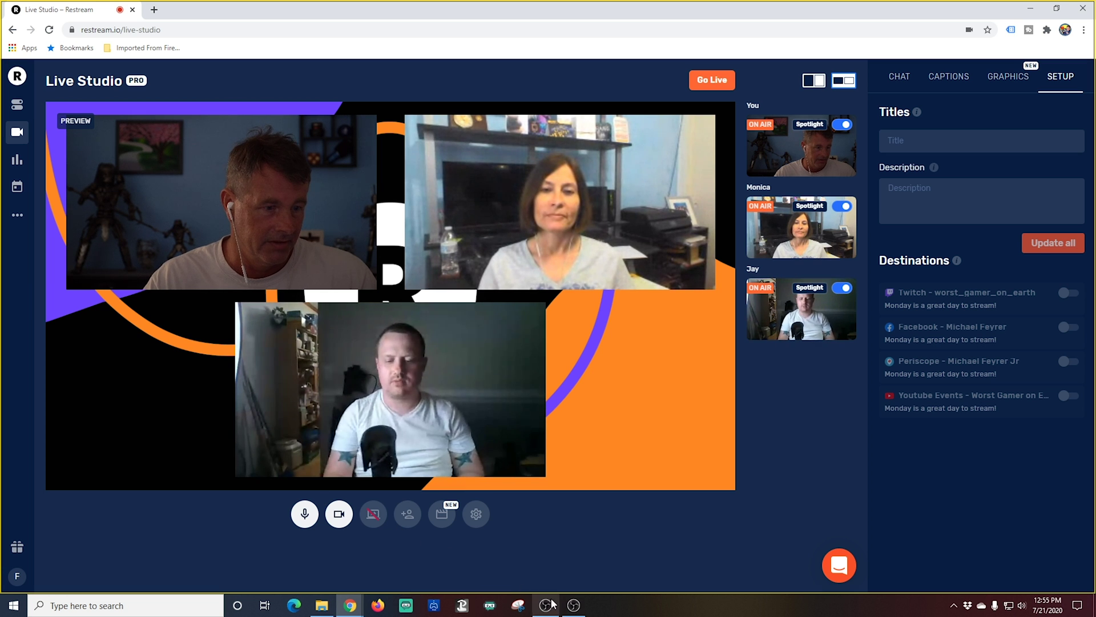
# Switch back to OBS Studio to check the three-person framed layout in its preview
pyautogui.moveTo(576, 609)
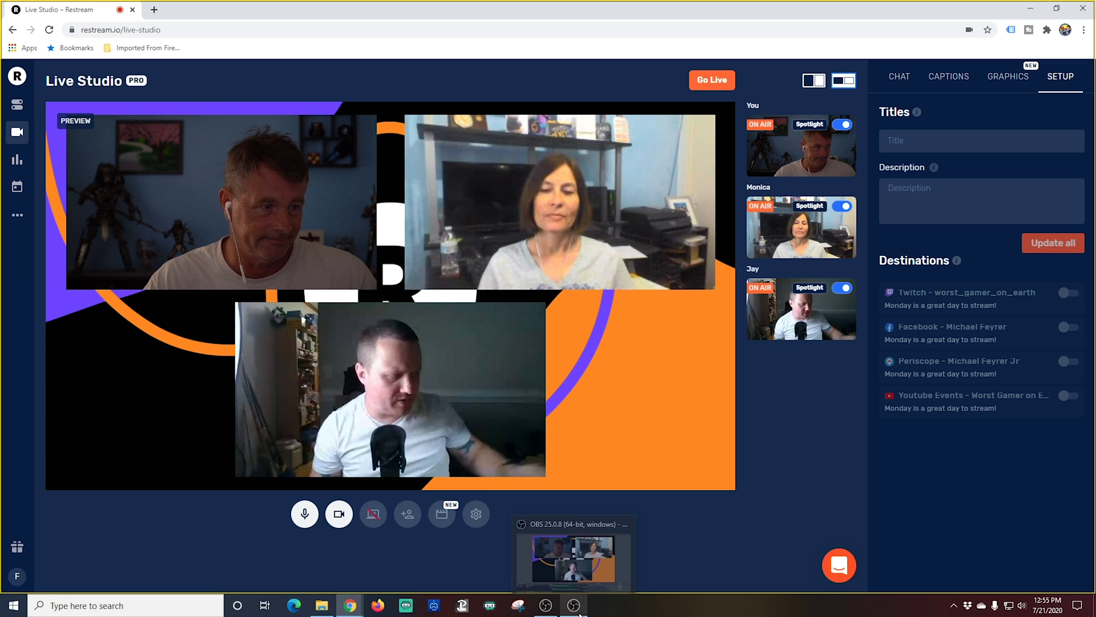
pyautogui.click(578, 609)
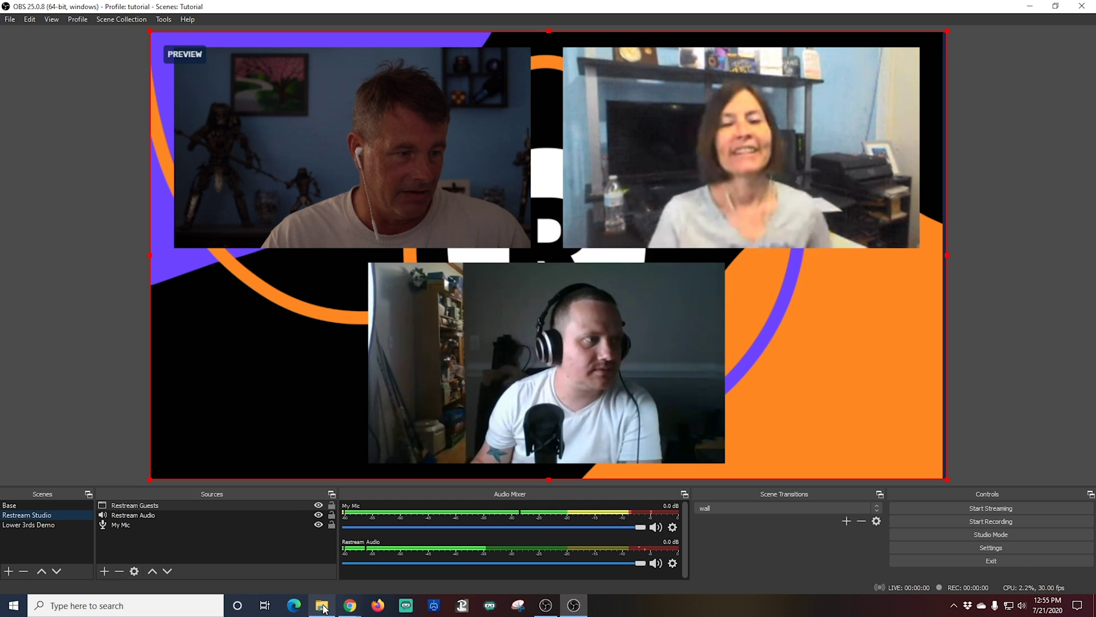
# Put the newly joined guest on air in Live Studio and check the result in OBS
pyautogui.moveTo(359, 609)
pyautogui.click(416, 558)
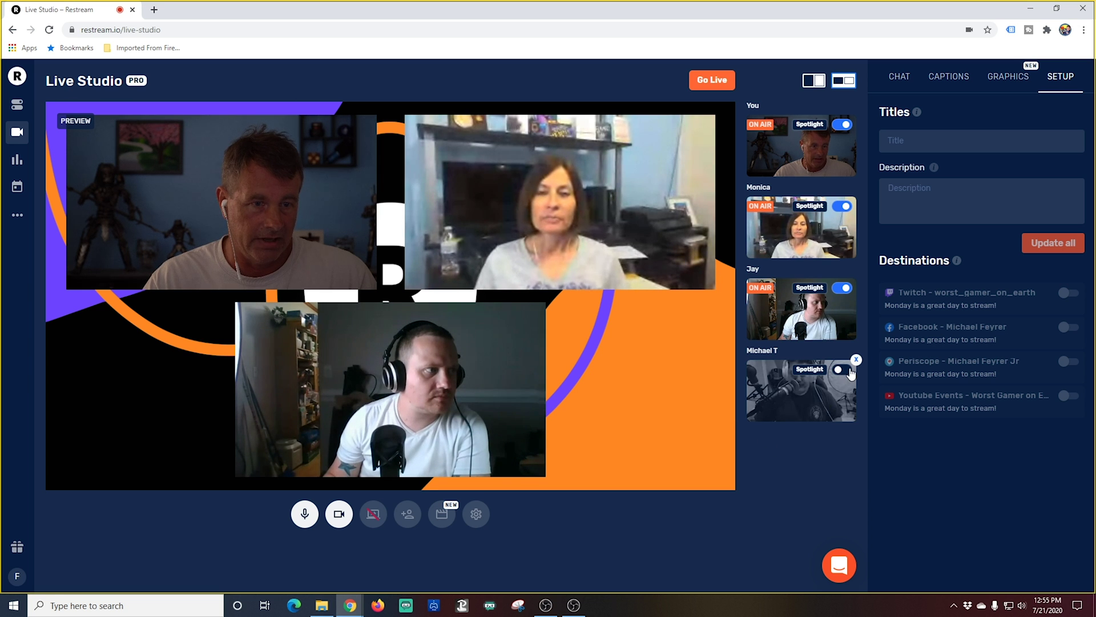
pyautogui.click(839, 371)
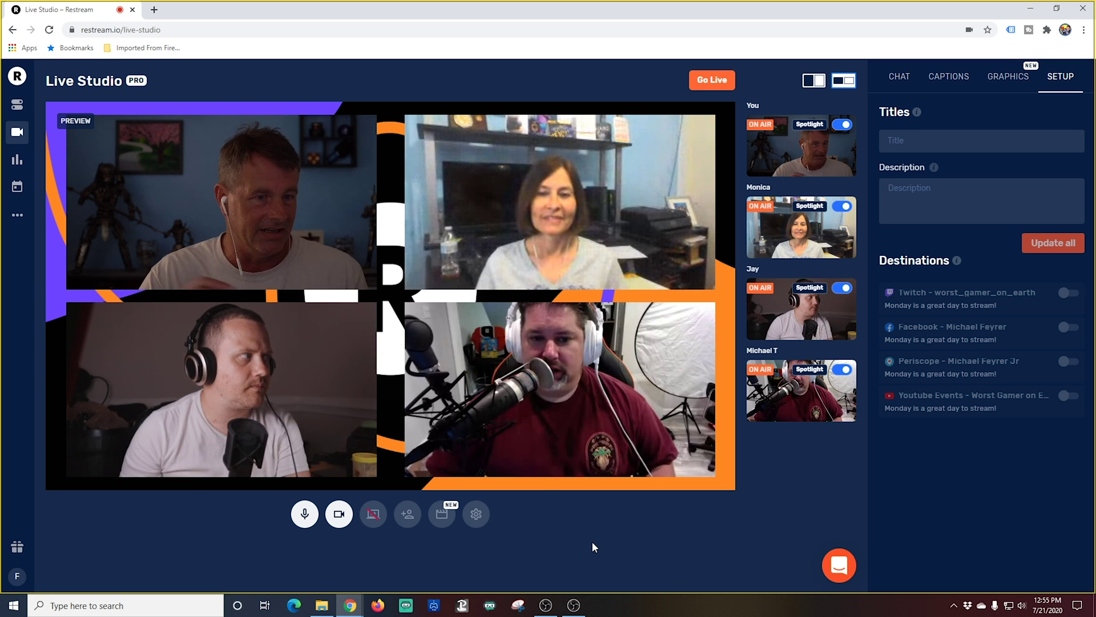
pyautogui.click(578, 608)
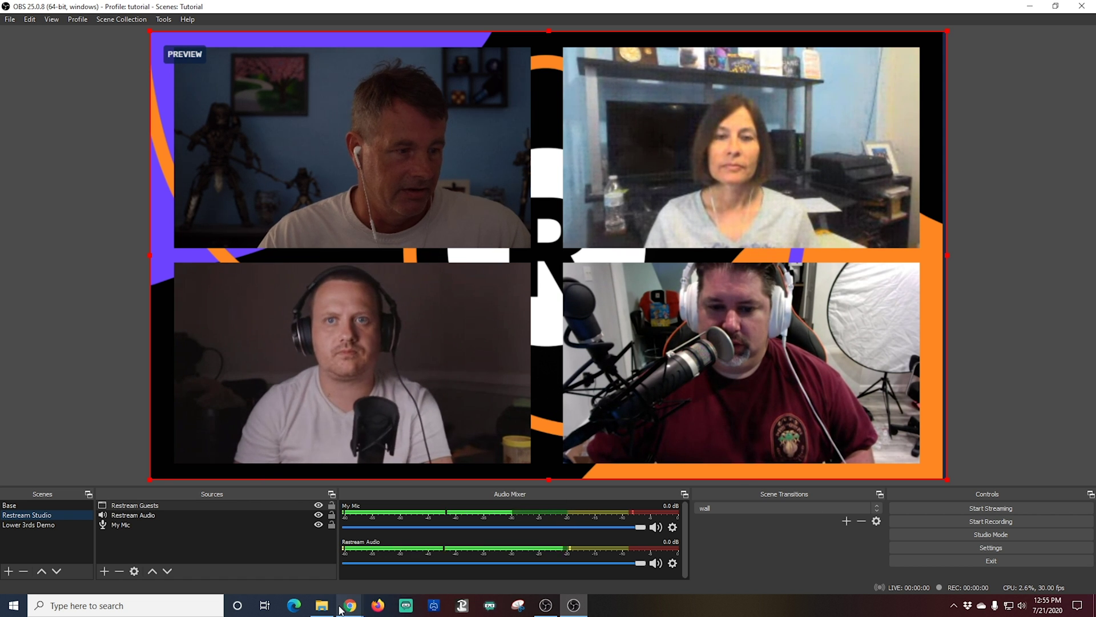
# Switch the stage to the plain full-frame four-tile grid layout and confirm it in OBS
pyautogui.moveTo(348, 606)
pyautogui.click(377, 571)
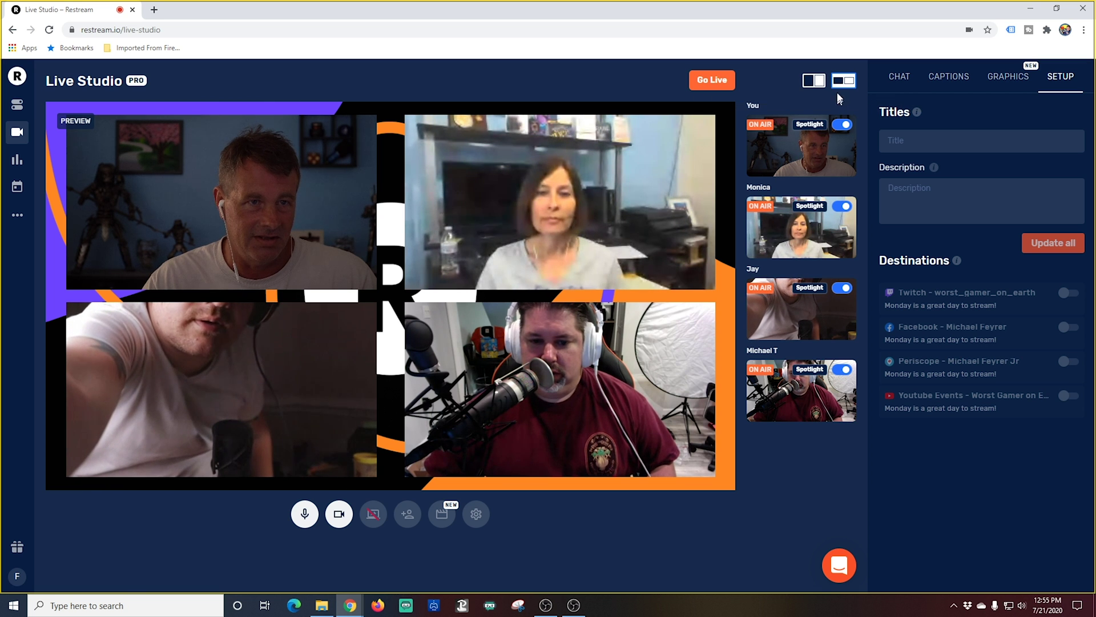
pyautogui.click(815, 82)
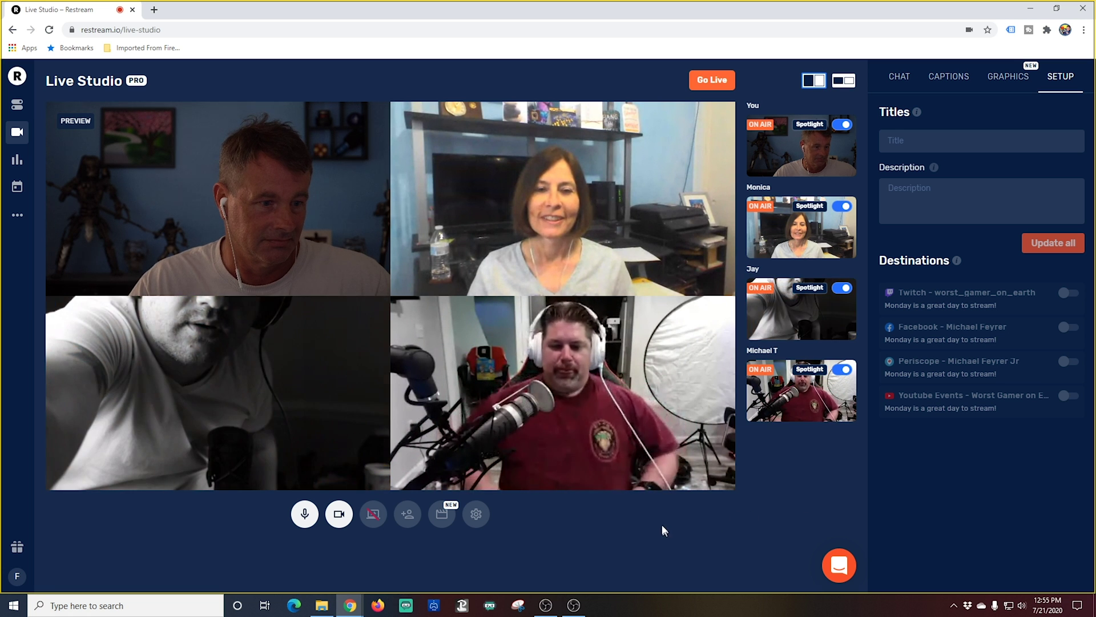
pyautogui.click(575, 606)
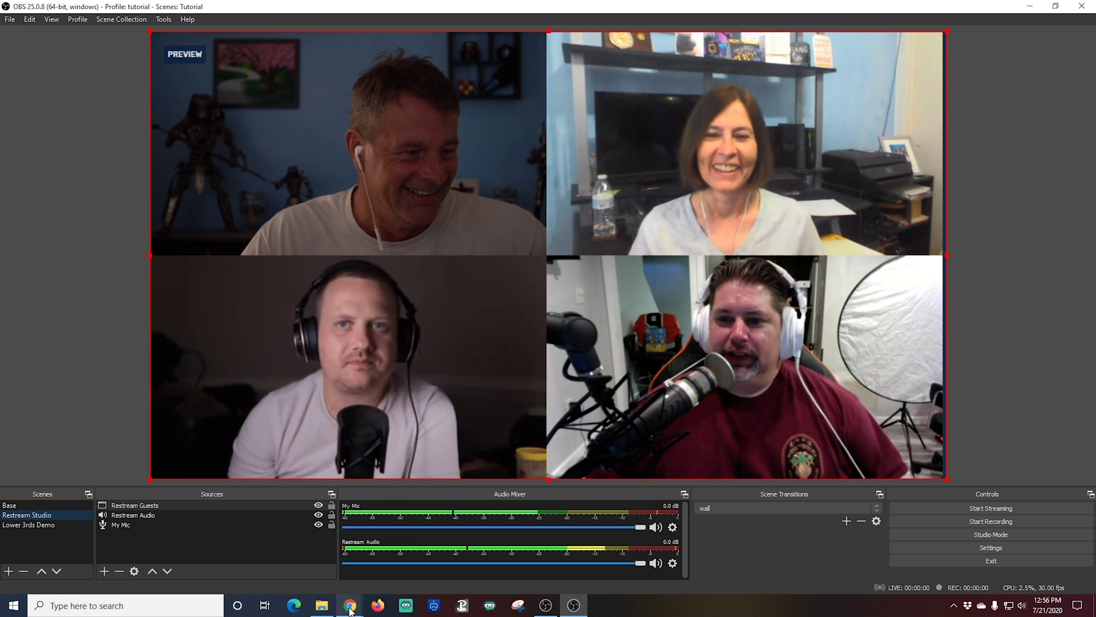
pyautogui.moveTo(350, 610)
pyautogui.click(410, 556)
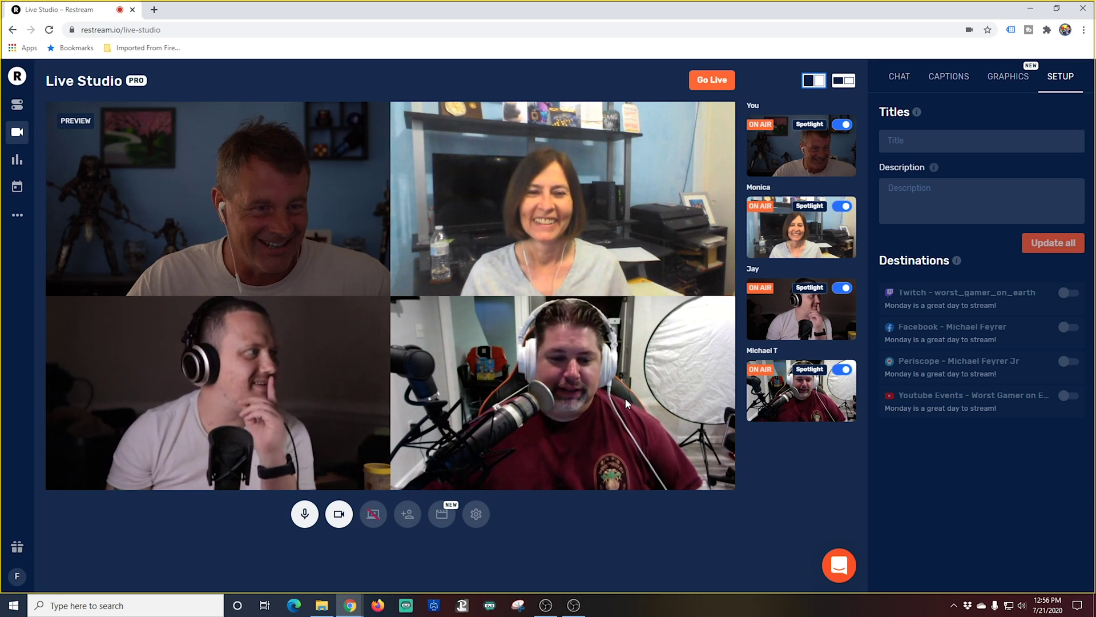
# Spotlight Monica, then Jay, preview in OBS, and remove Jay's spotlight to restore the four-tile grid
pyautogui.click(810, 370)
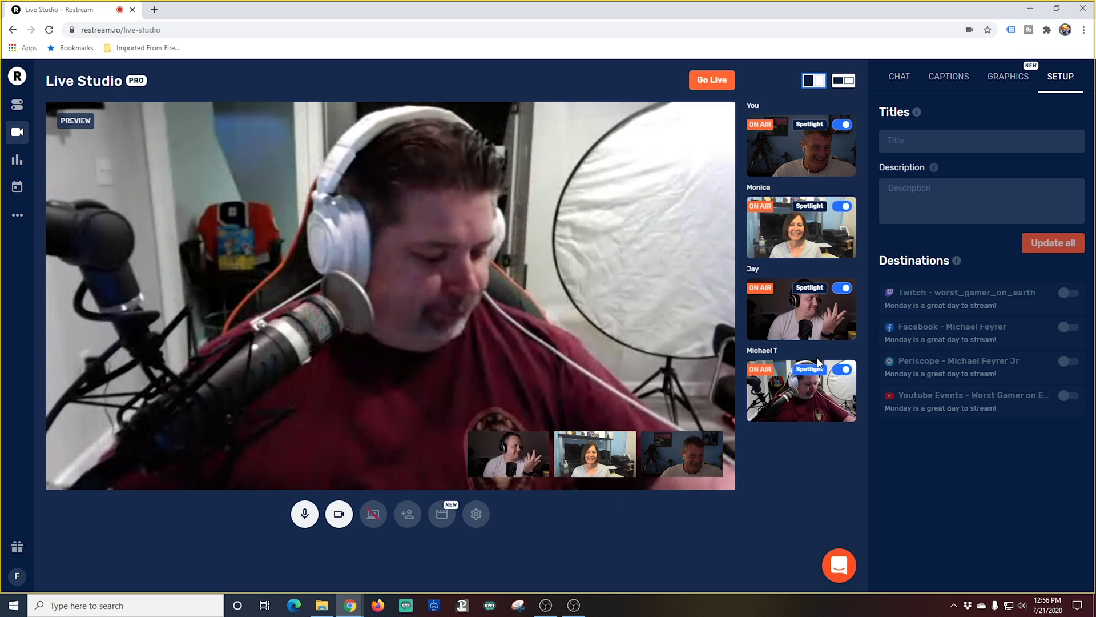
pyautogui.click(809, 288)
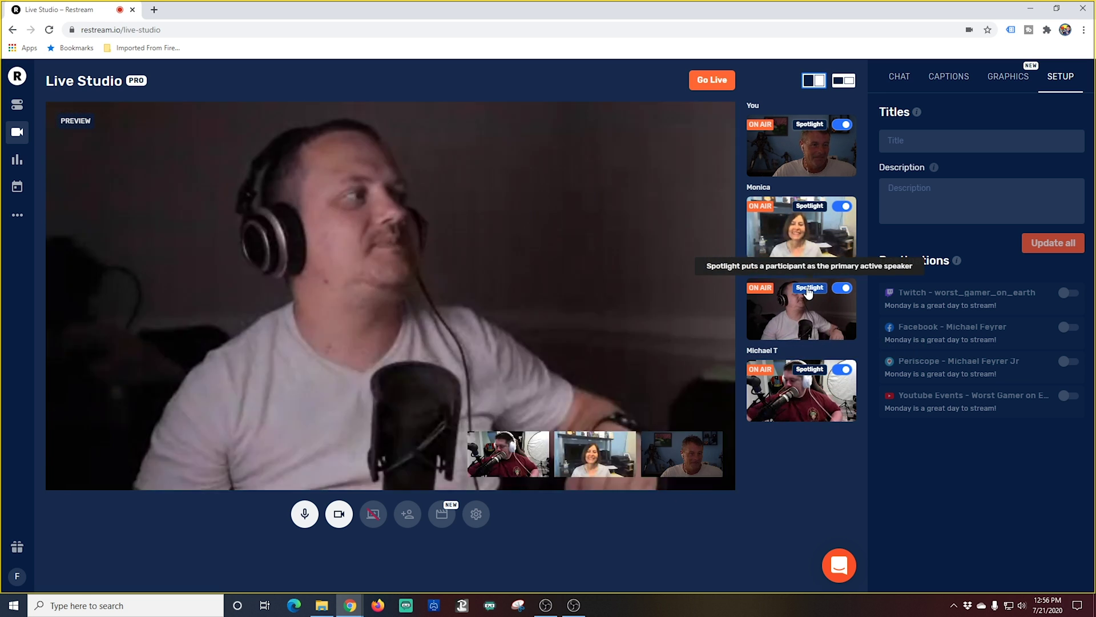
pyautogui.click(809, 289)
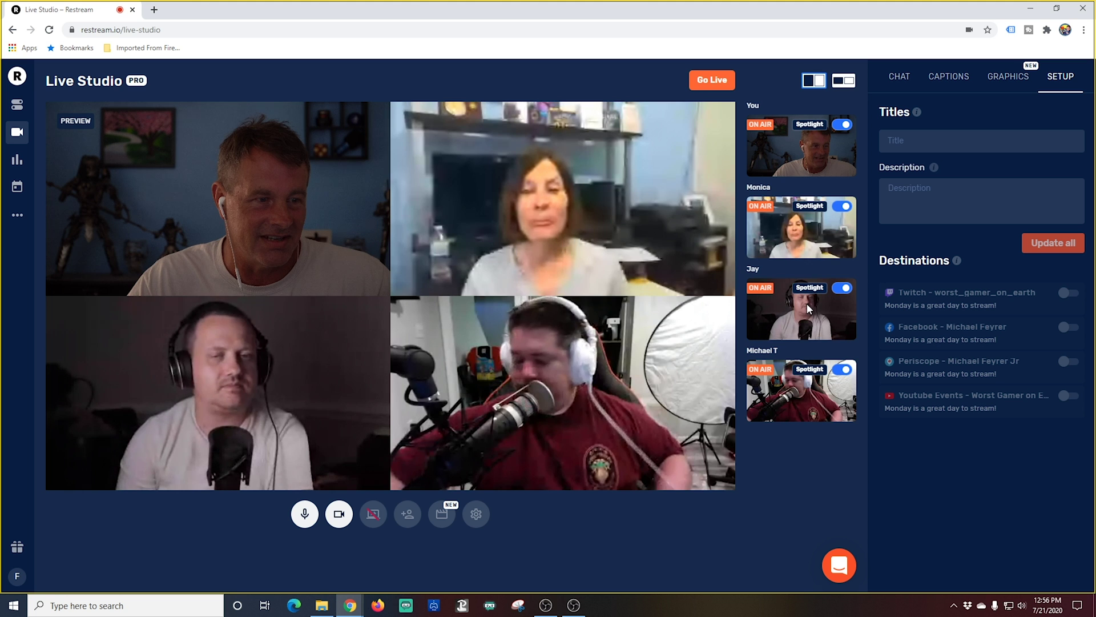
pyautogui.click(811, 207)
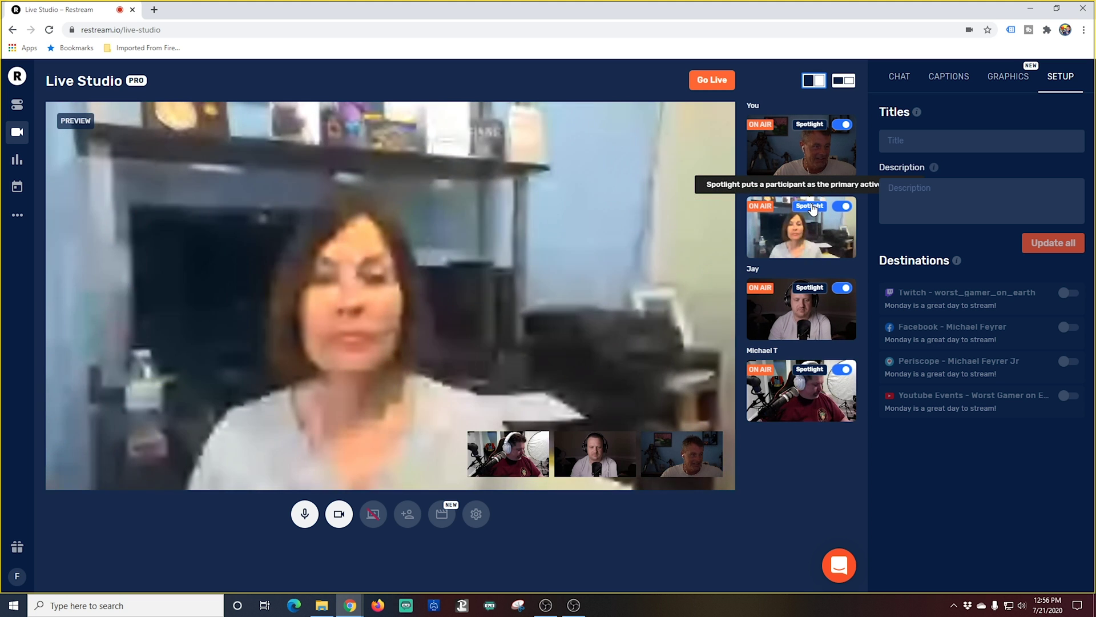
pyautogui.click(810, 288)
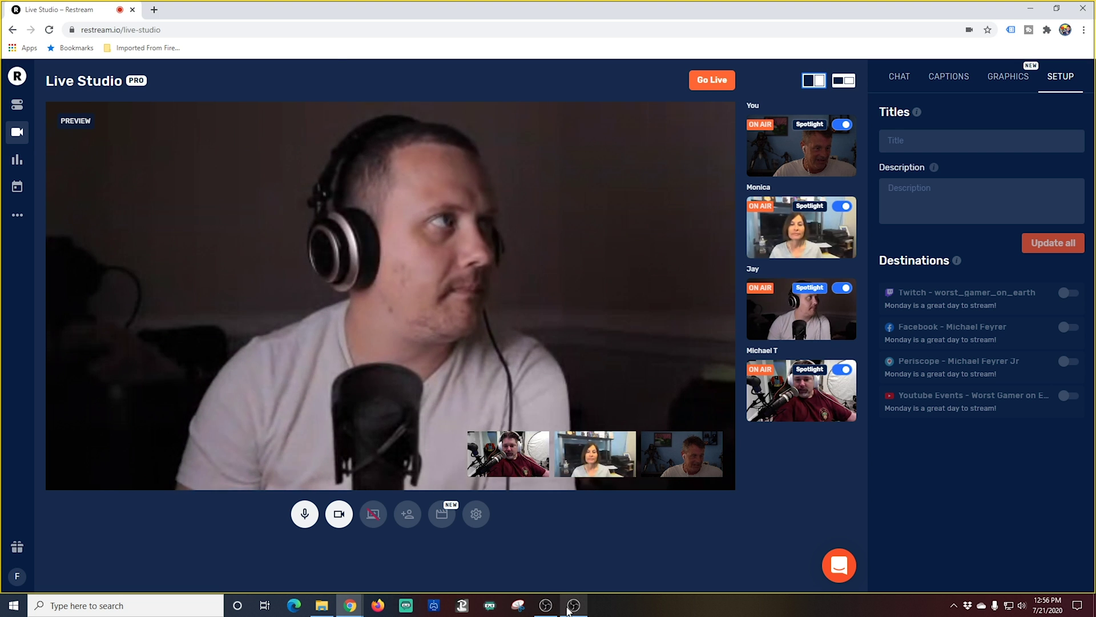
pyautogui.click(573, 607)
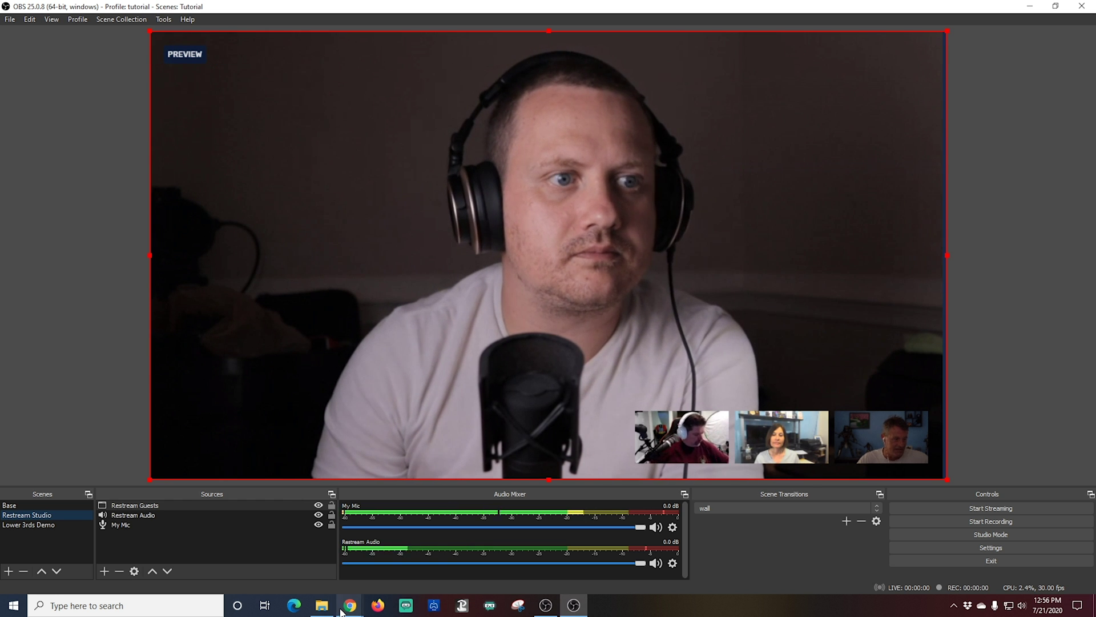
pyautogui.click(382, 569)
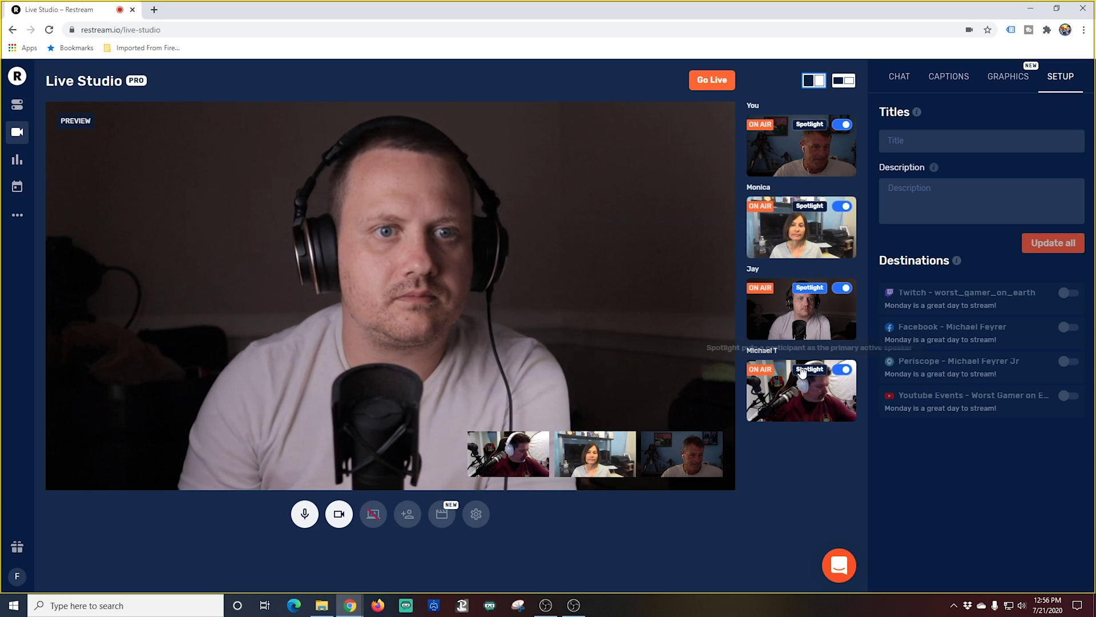
pyautogui.click(807, 288)
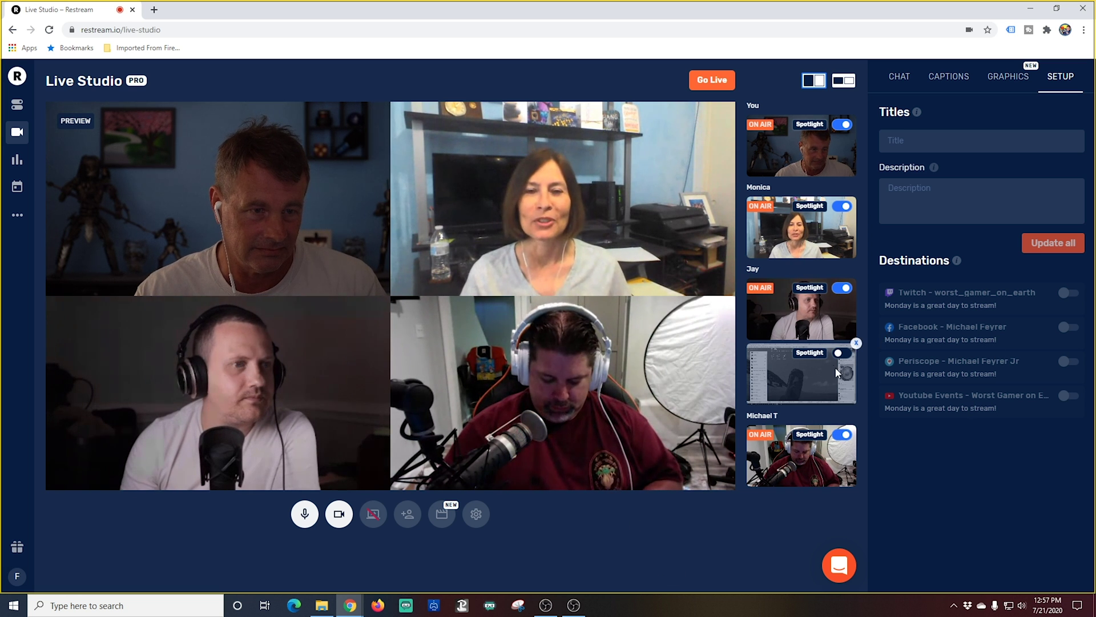
# Put the screen share on air unspotlighted, apply the framed Contain layout, and view it in OBS
pyautogui.click(806, 354)
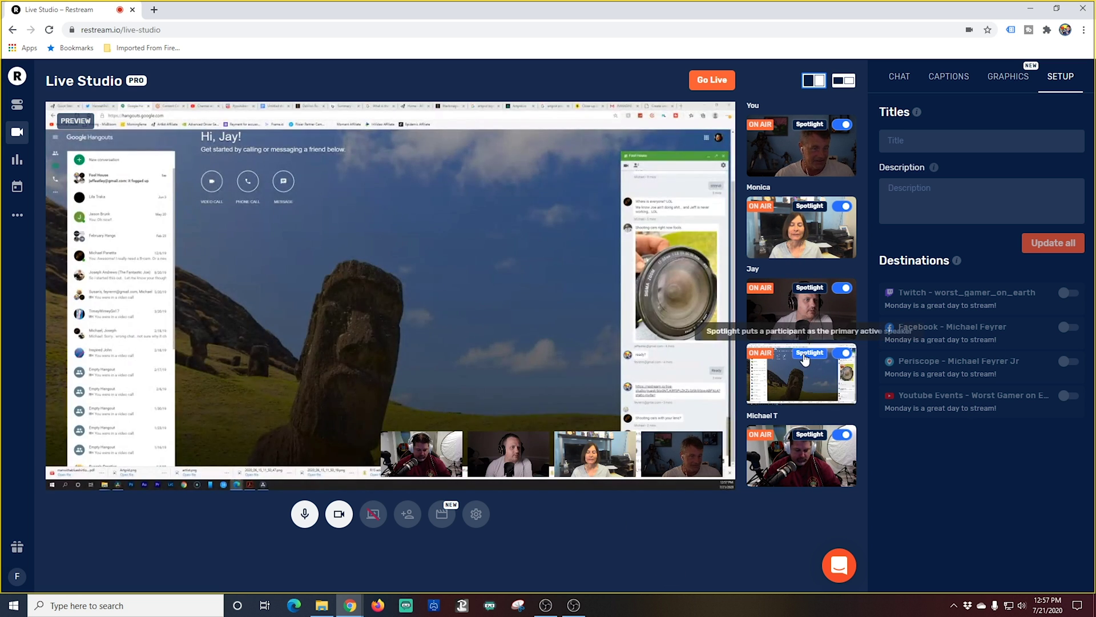
pyautogui.click(805, 354)
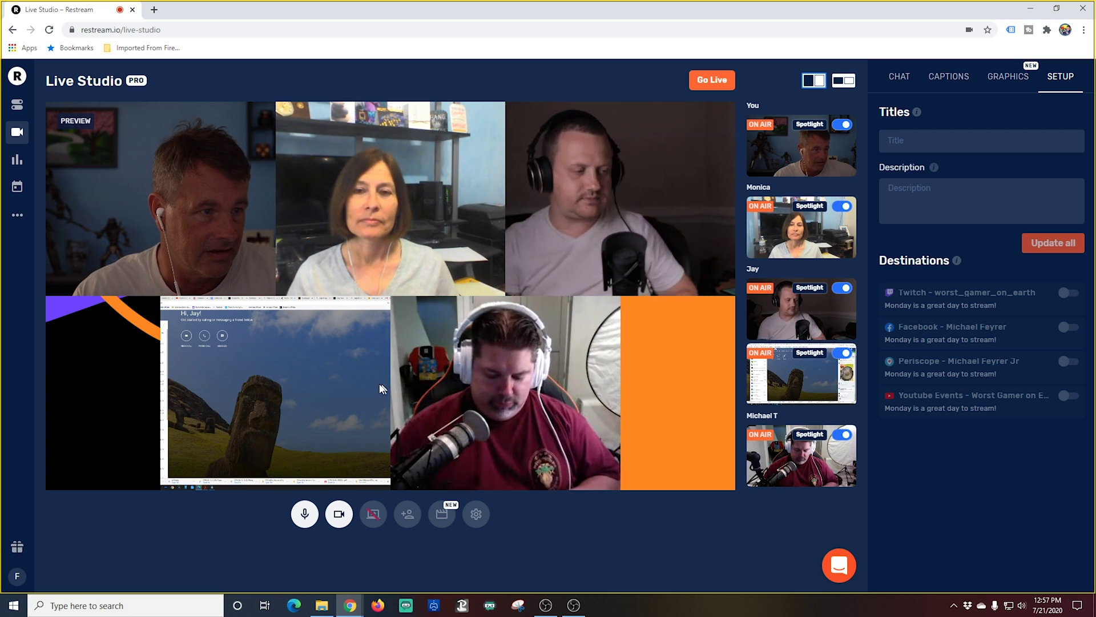
pyautogui.click(843, 83)
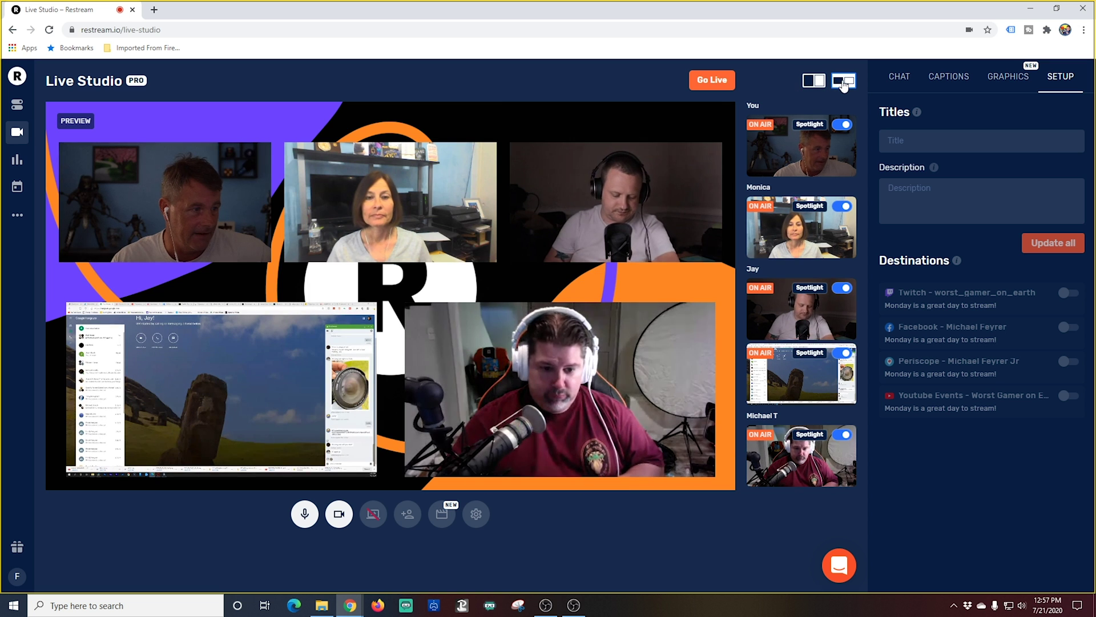
pyautogui.click(547, 607)
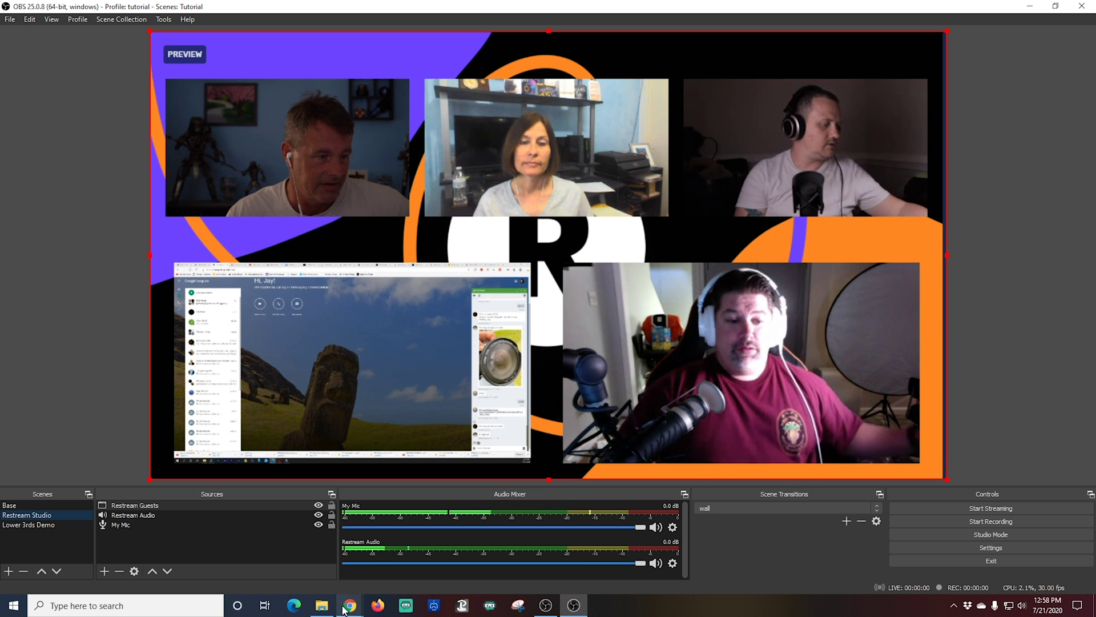
# Spotlight the shared screen full-size, check it in OBS, then return to Live Studio
pyautogui.moveTo(359, 600)
pyautogui.click(421, 556)
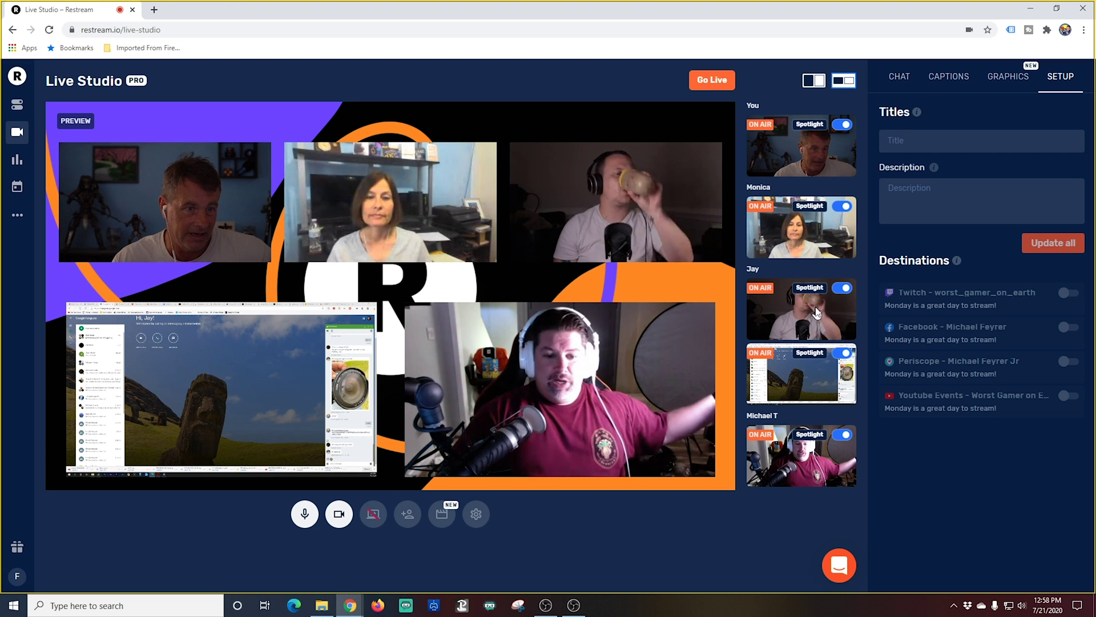
pyautogui.click(833, 358)
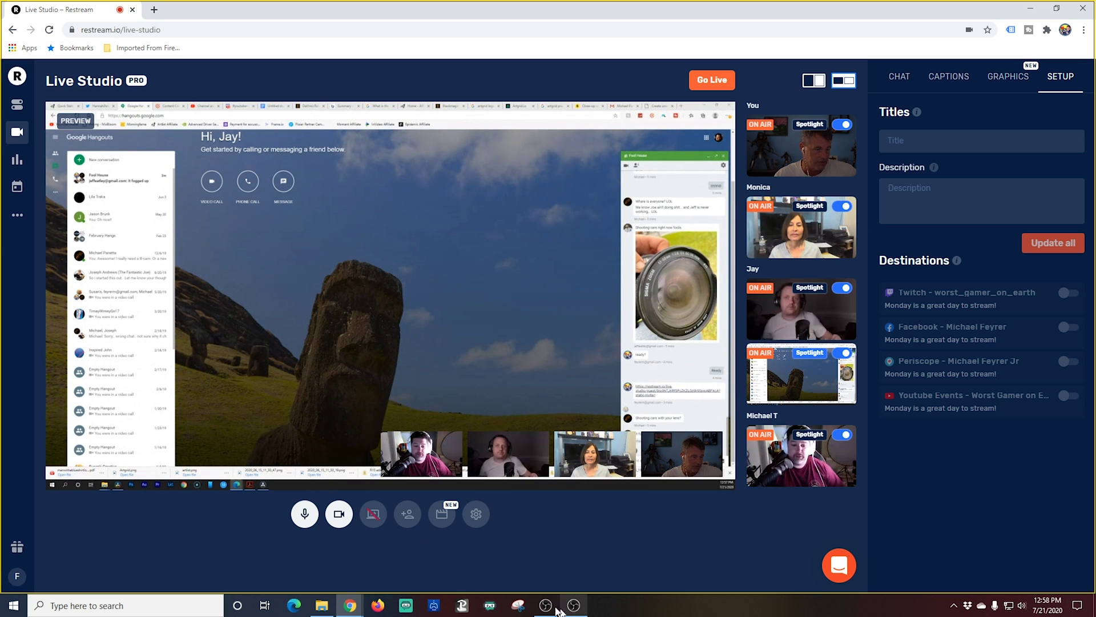
pyautogui.click(574, 606)
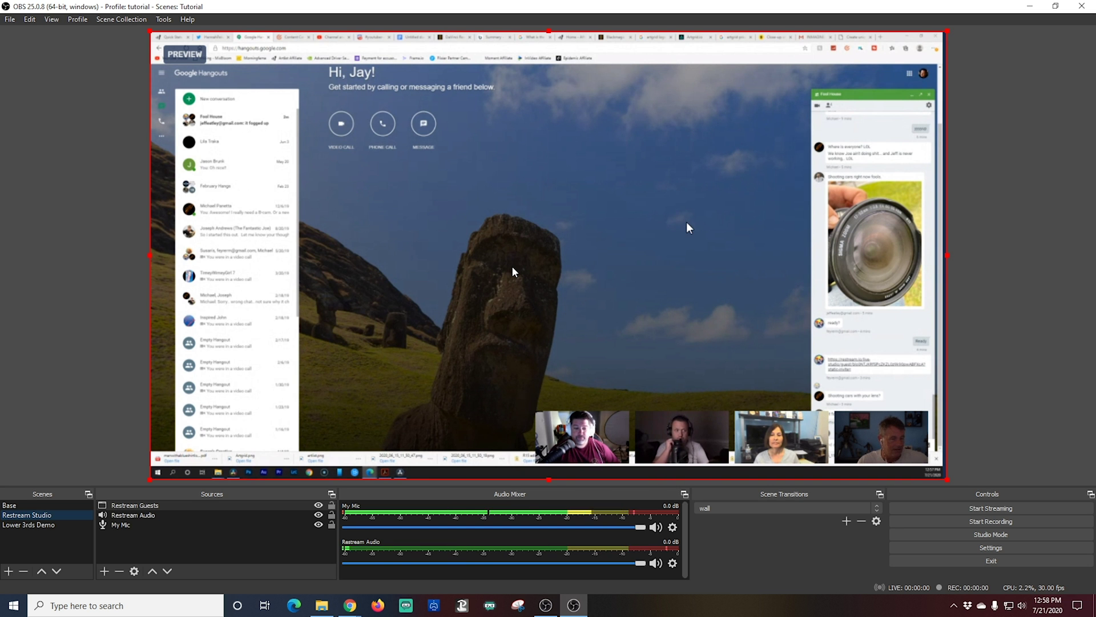
pyautogui.moveTo(350, 604)
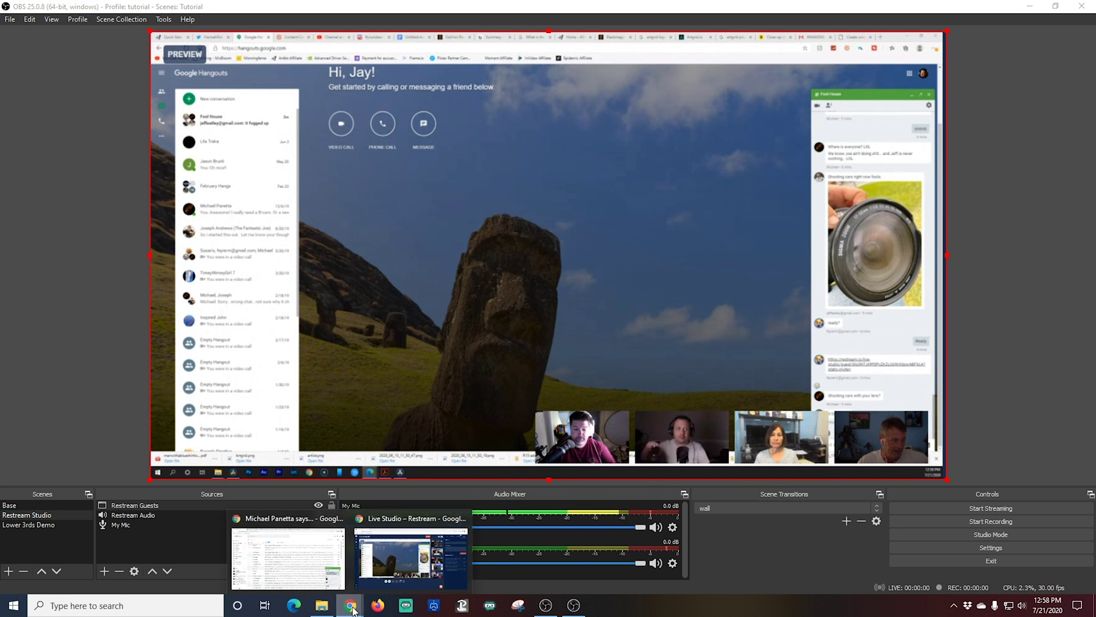
pyautogui.click(410, 557)
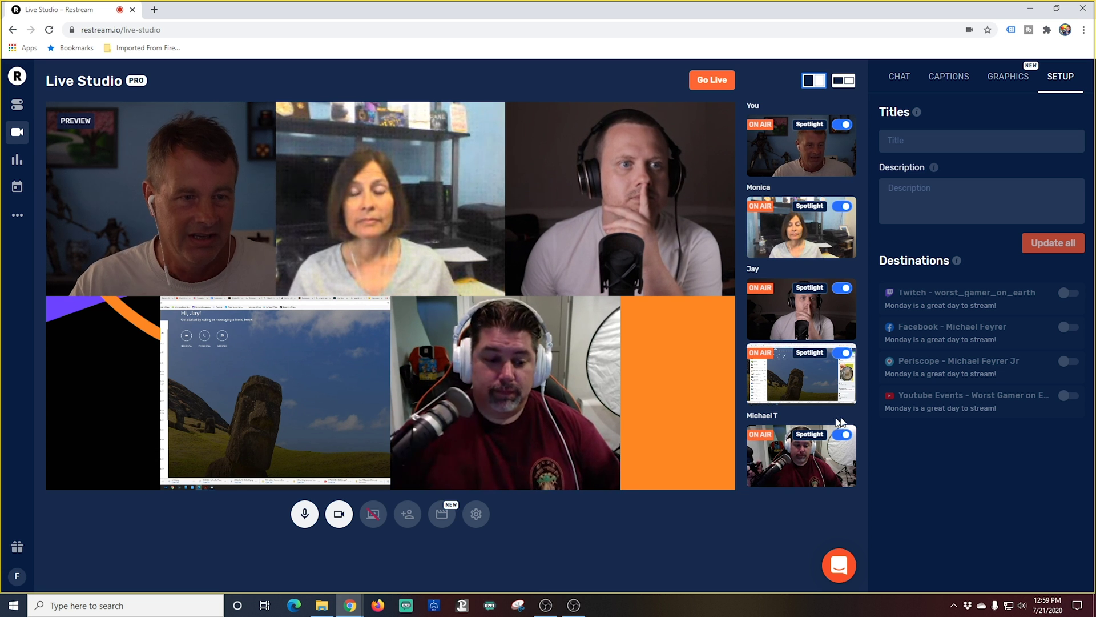
# Take the screen share and Monica off air, leaving three guests, and check OBS
pyautogui.click(844, 352)
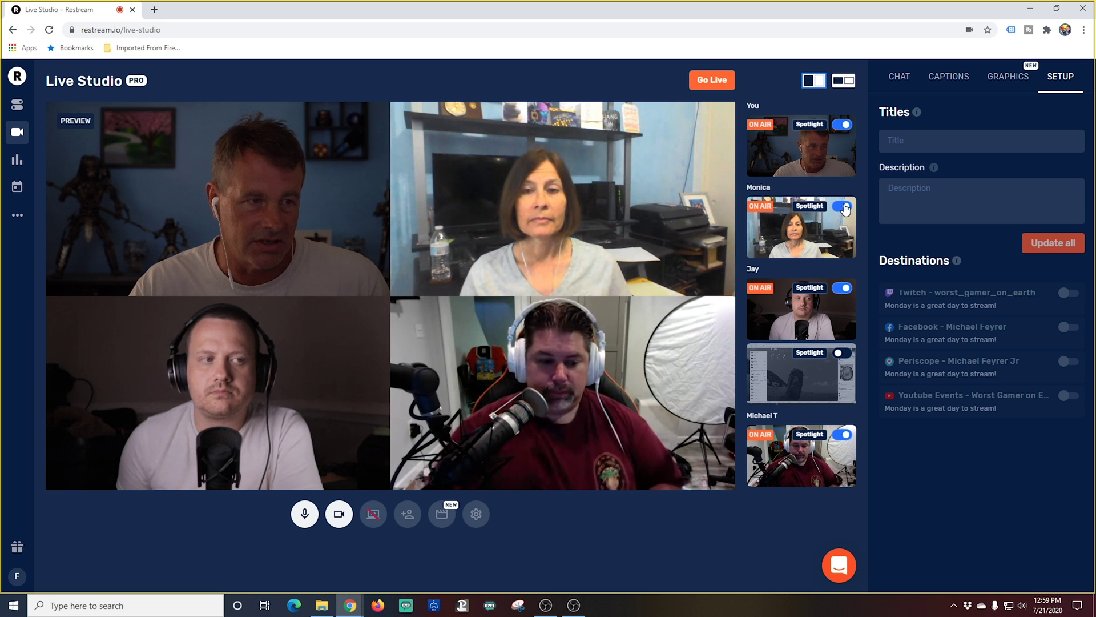
pyautogui.click(844, 207)
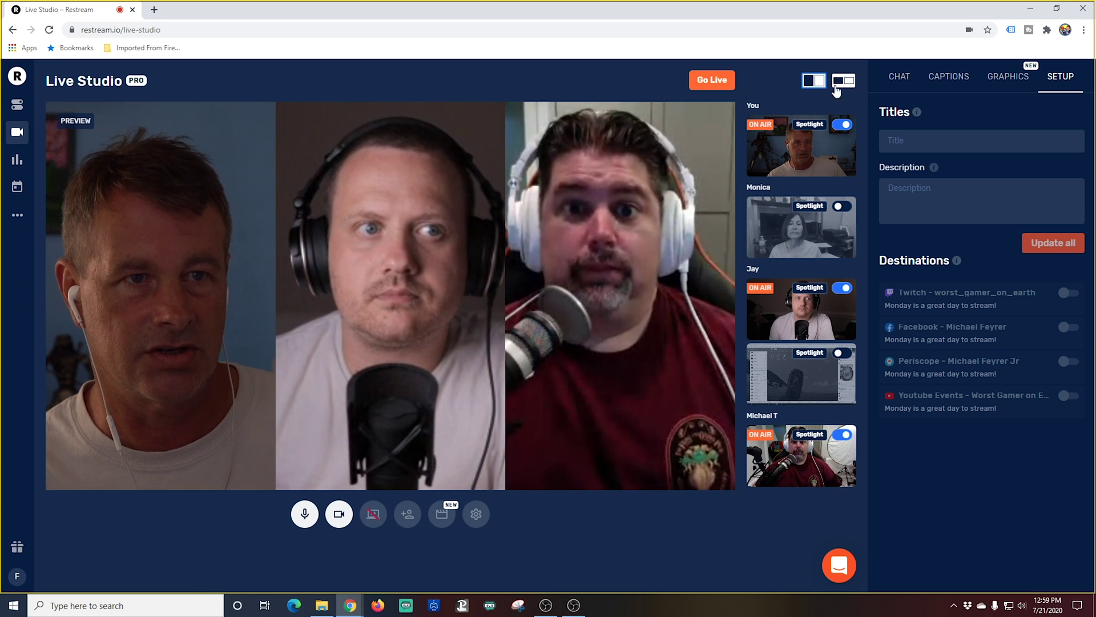
pyautogui.click(575, 606)
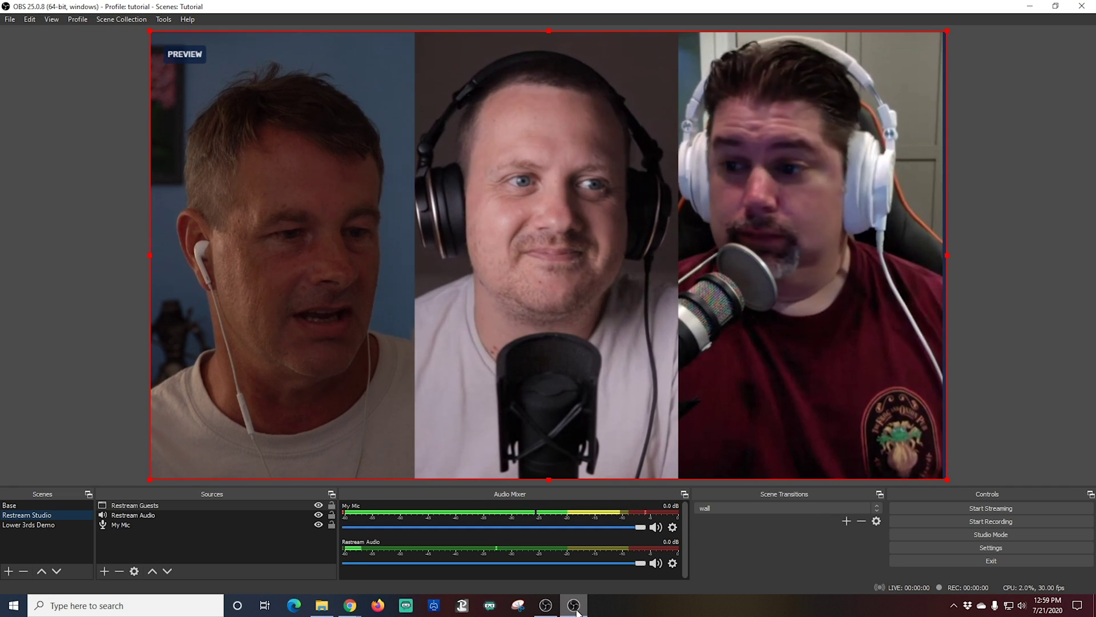
# Bring the Live Studio – Restream Chrome window back in front of OBS
pyautogui.moveTo(350, 604)
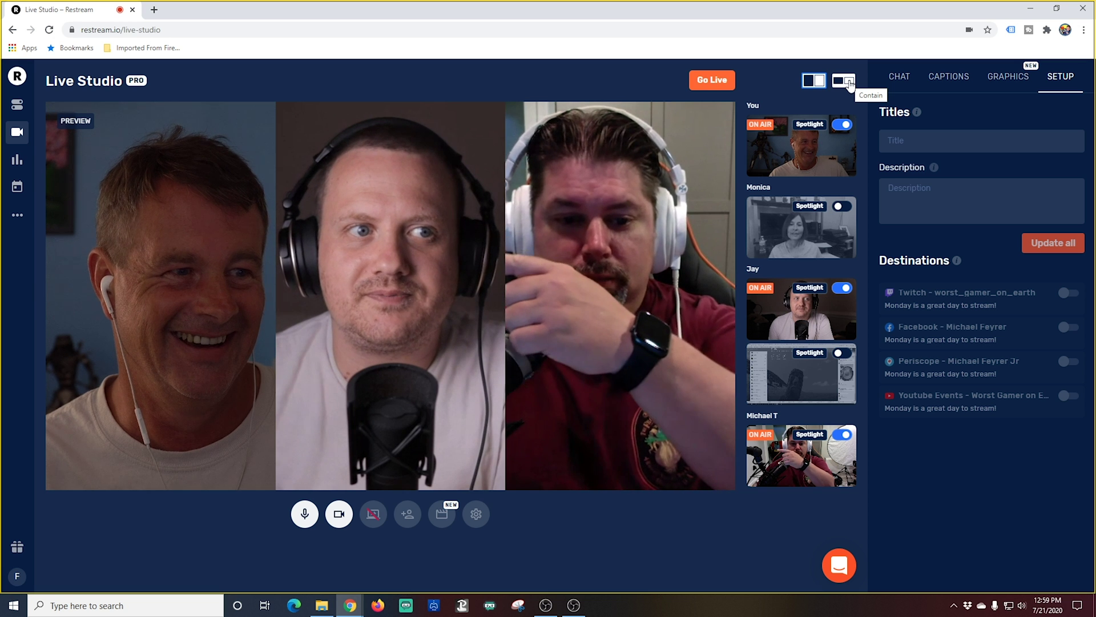
# Apply the framed Contain layout, check OBS, put Monica back on air, then switch to Cover
pyautogui.click(849, 84)
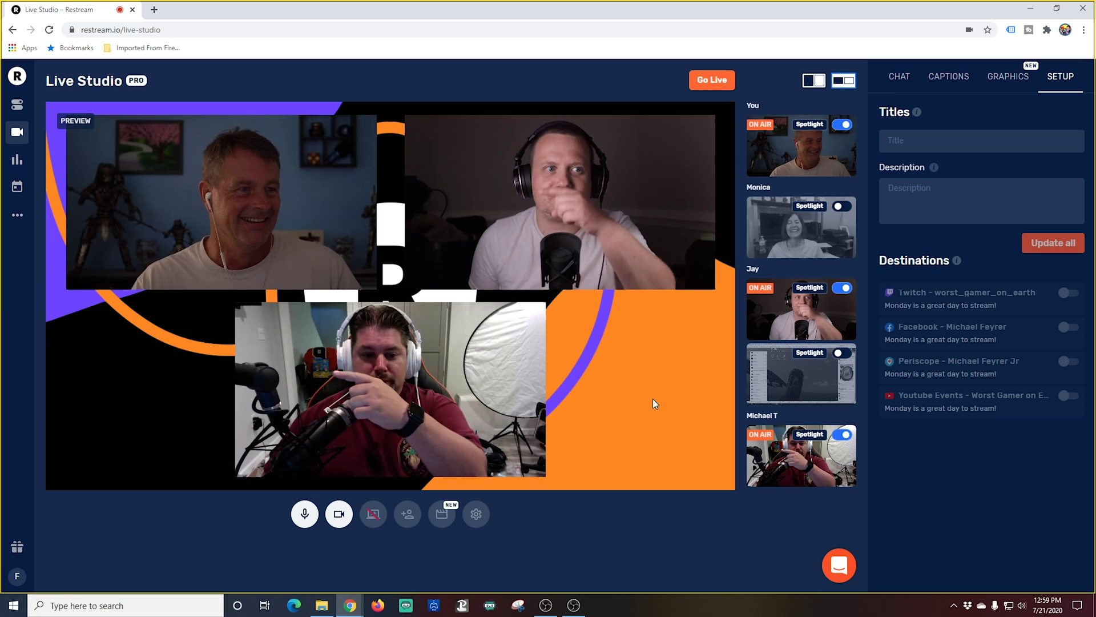
pyautogui.click(573, 605)
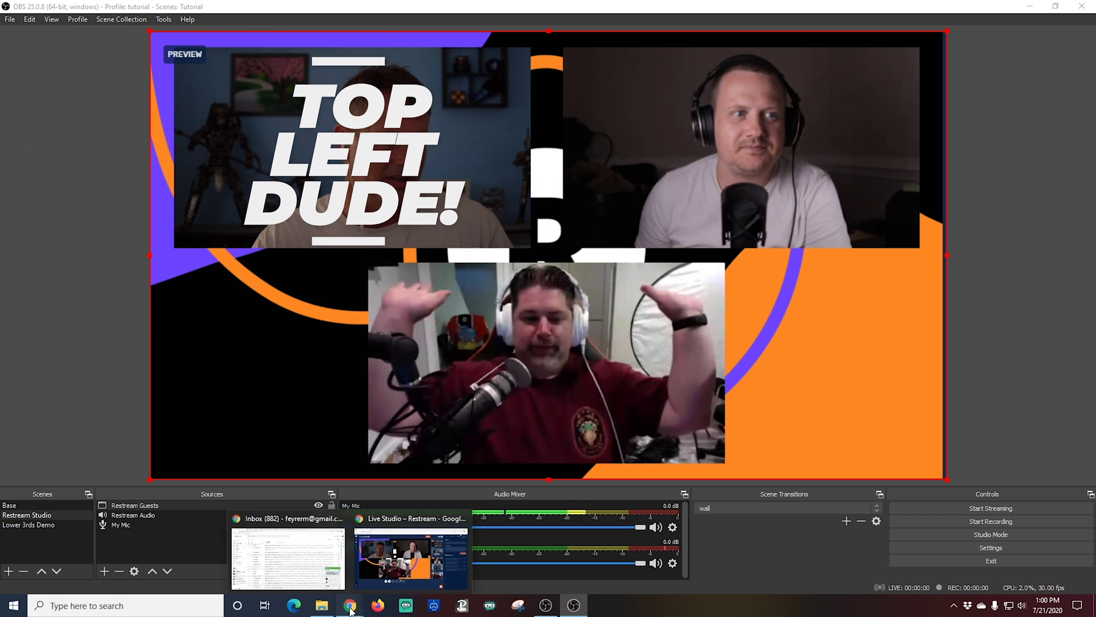
pyautogui.click(411, 551)
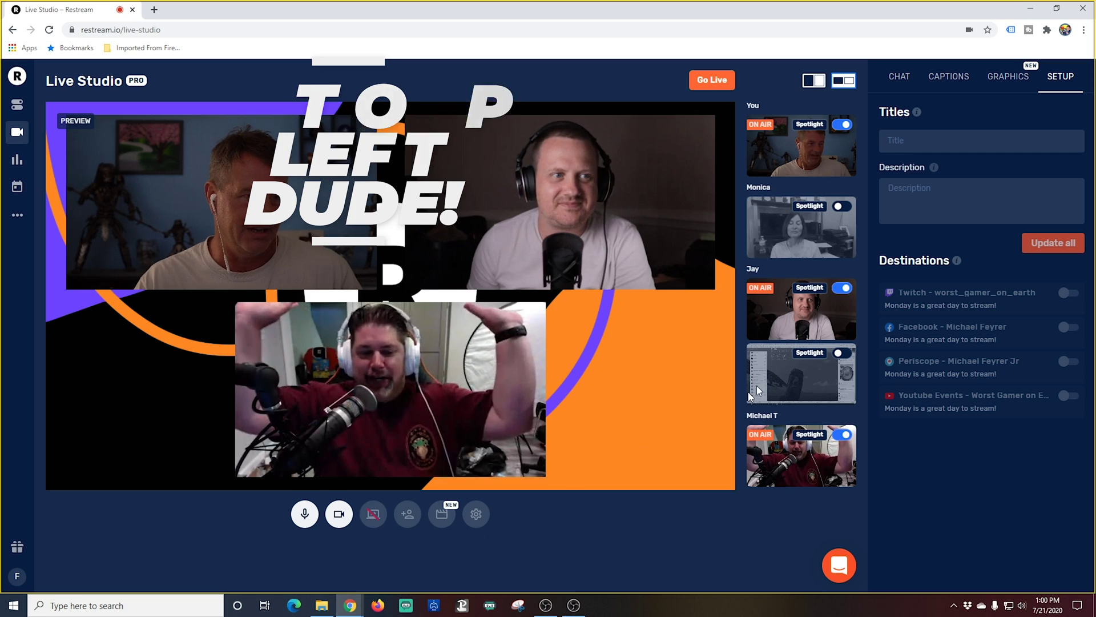
pyautogui.click(838, 208)
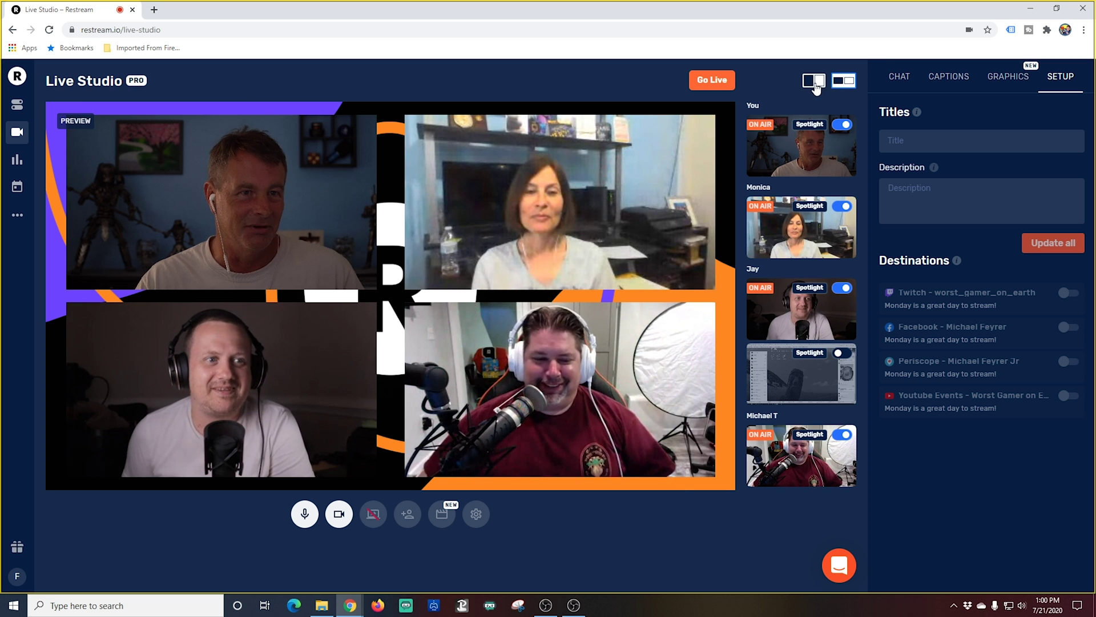
pyautogui.click(814, 81)
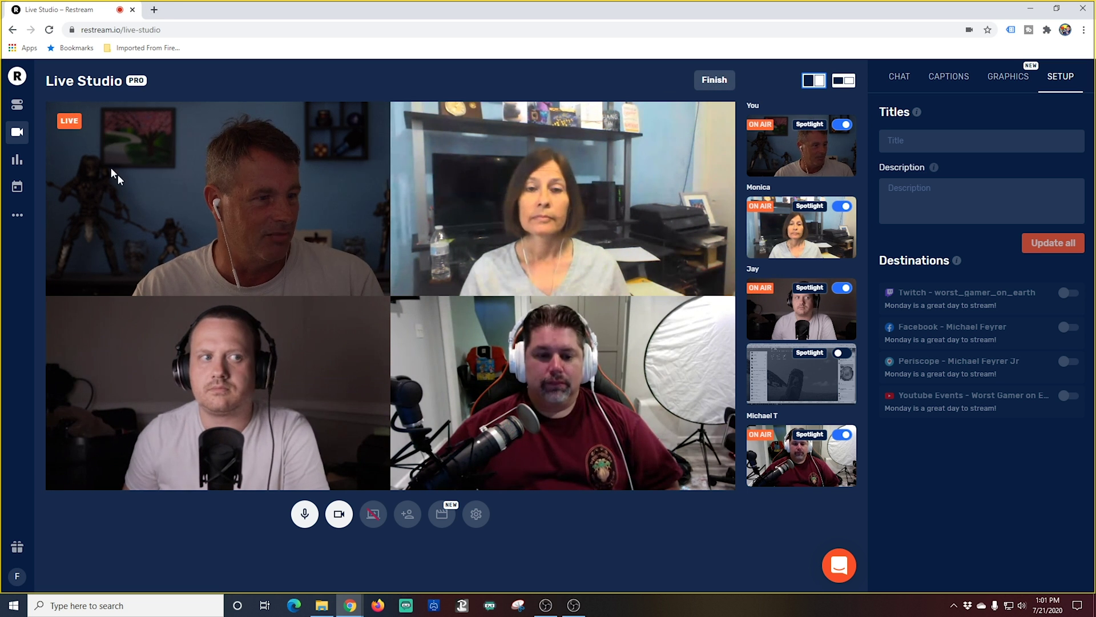
# Switch over to OBS with Alt+Tab to watch the live guest preview
pyautogui.hotkey('alt', 'Tab')
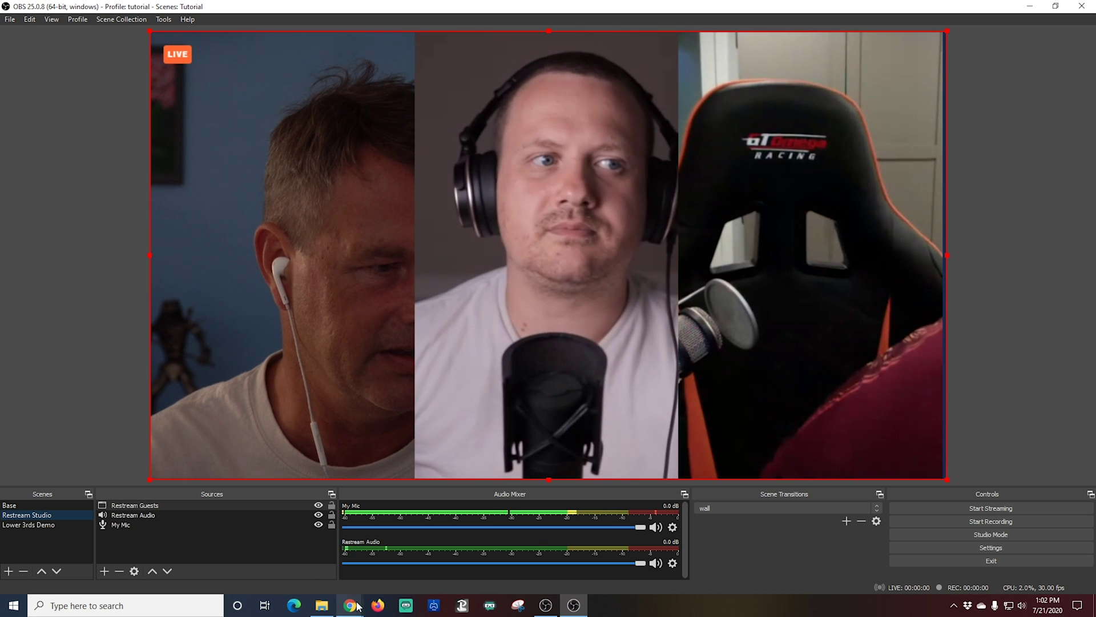
# Return to Live Studio, apply the framed Contain layout, and bring the browser window back to front
pyautogui.moveTo(354, 606)
pyautogui.click(411, 557)
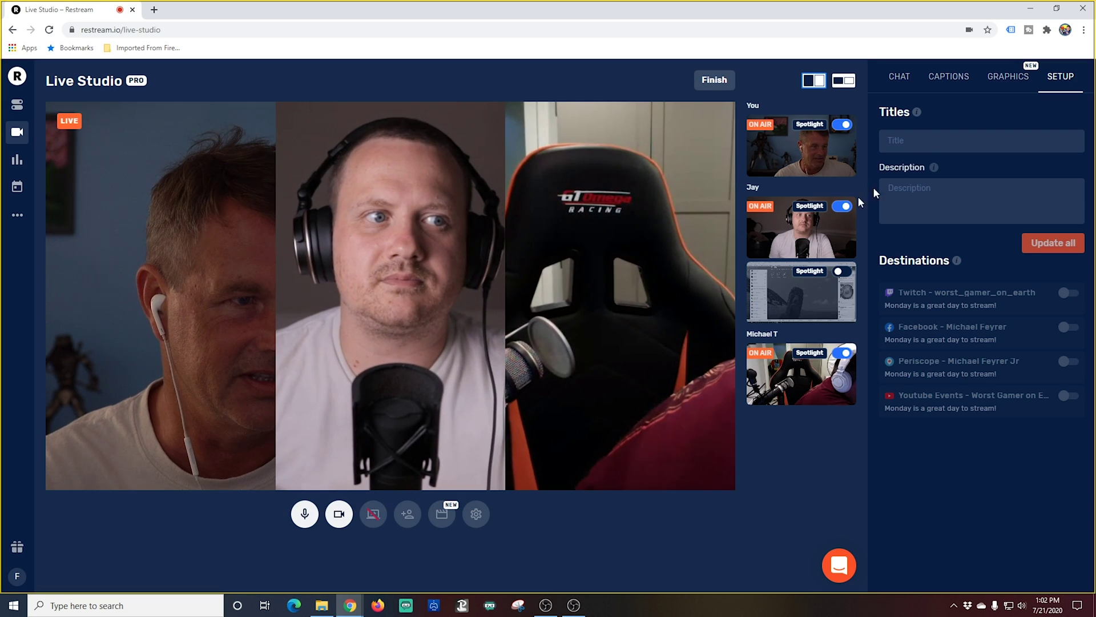
pyautogui.click(841, 81)
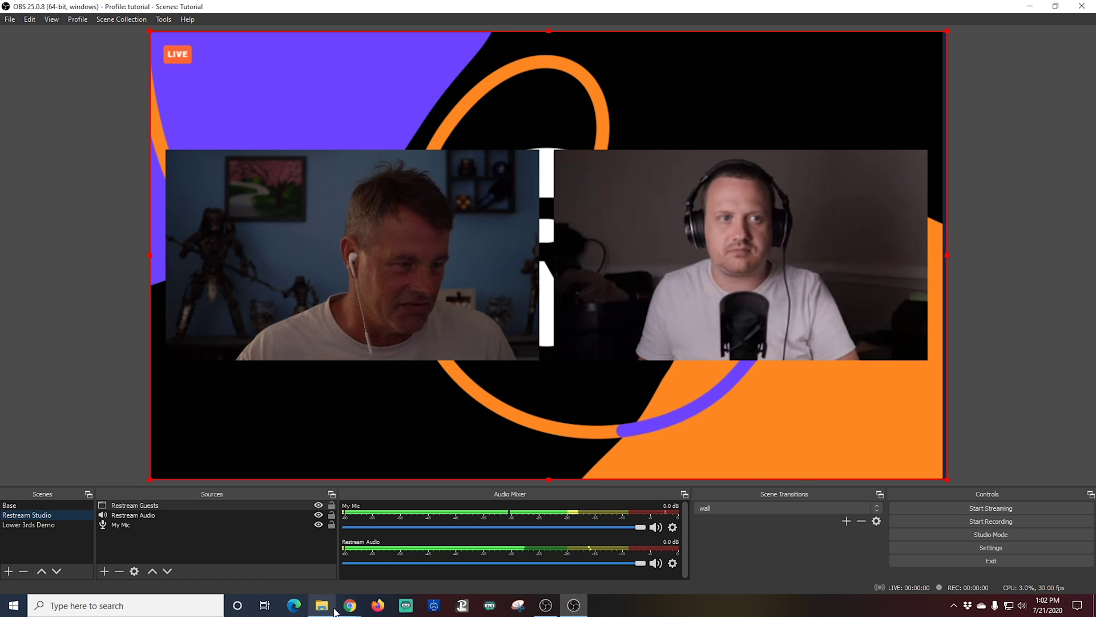
pyautogui.moveTo(350, 605)
pyautogui.click(407, 572)
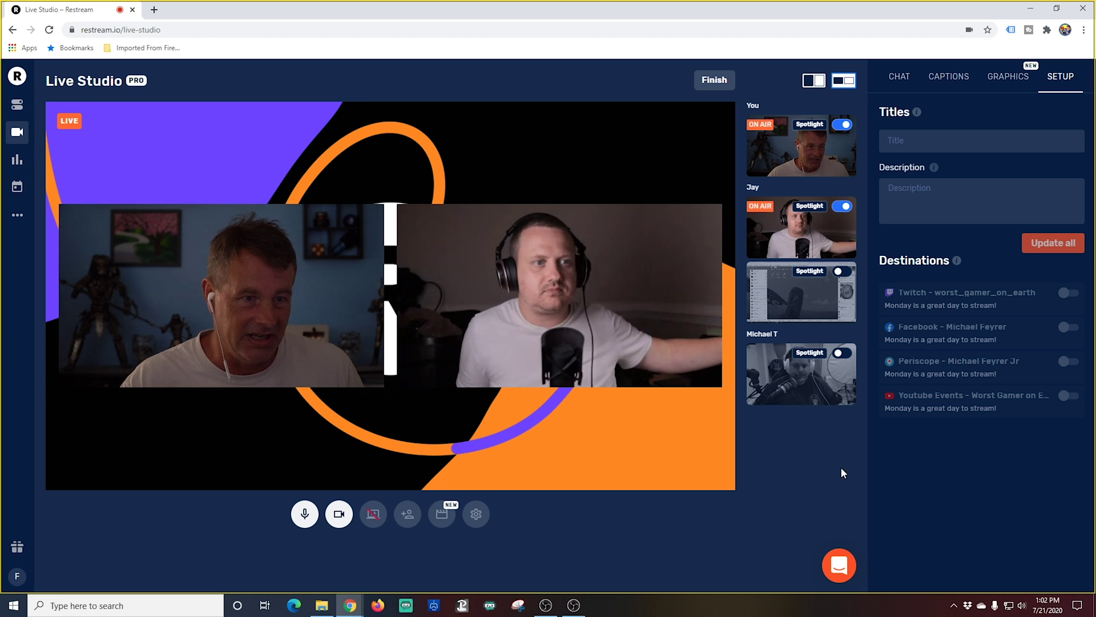
# Put the third guest on air with Spotlight, check it in OBS, and open the GRAPHICS settings
pyautogui.click(842, 353)
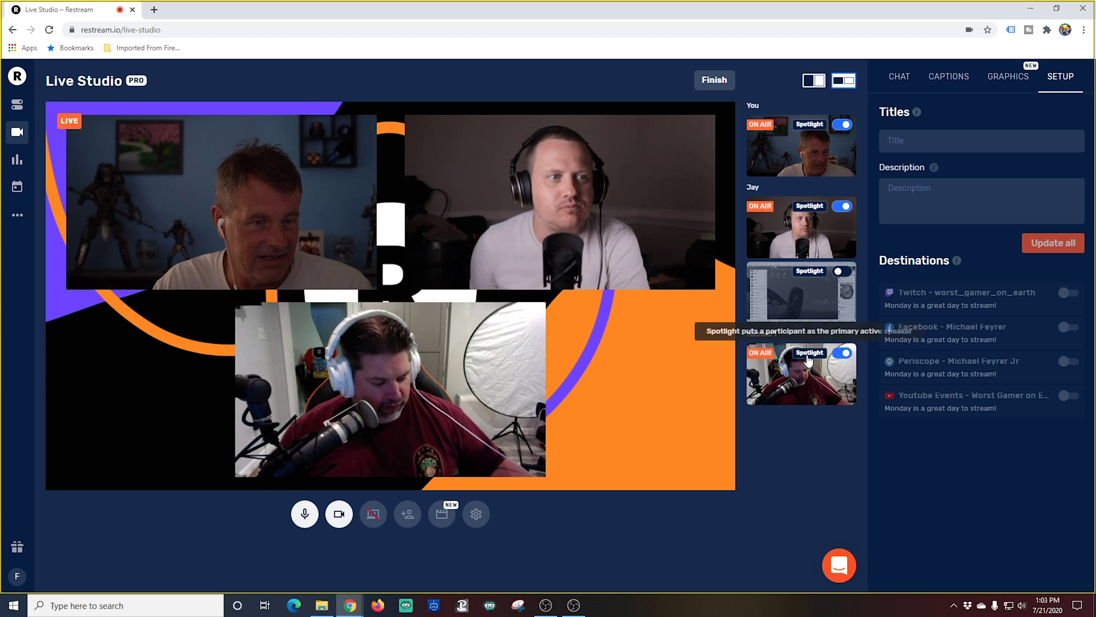
pyautogui.click(809, 354)
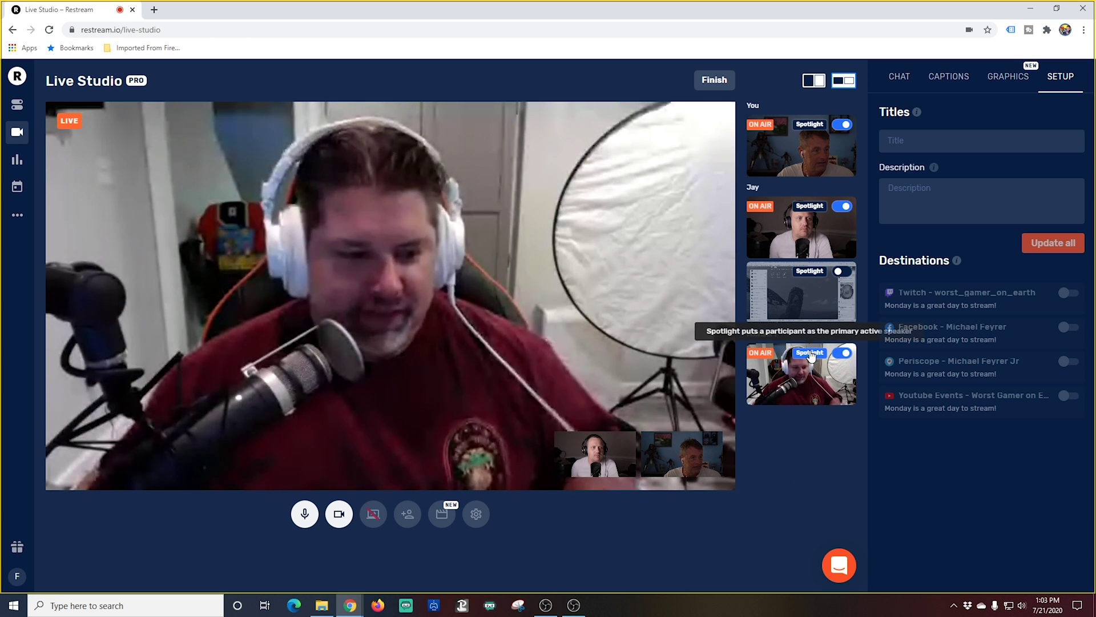
pyautogui.click(574, 605)
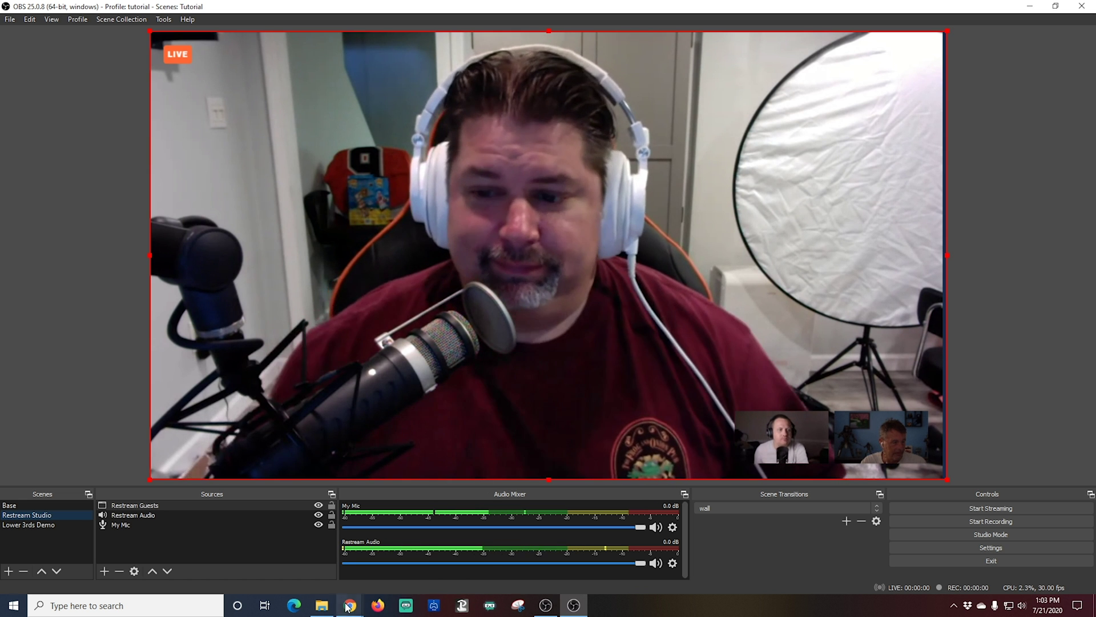
pyautogui.moveTo(348, 606)
pyautogui.click(413, 556)
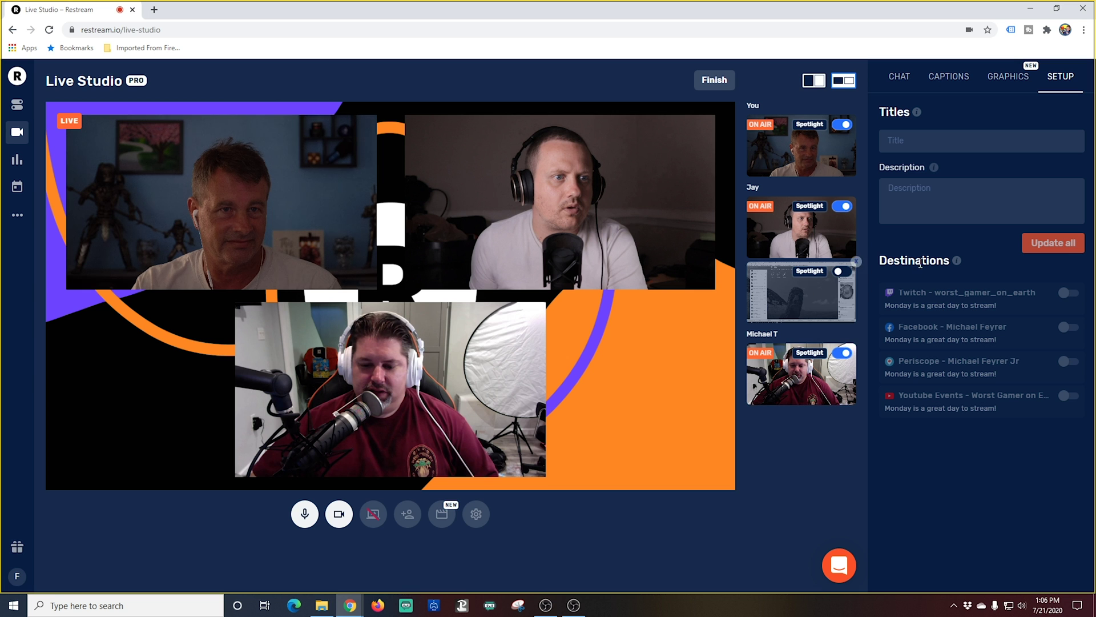
pyautogui.click(1008, 76)
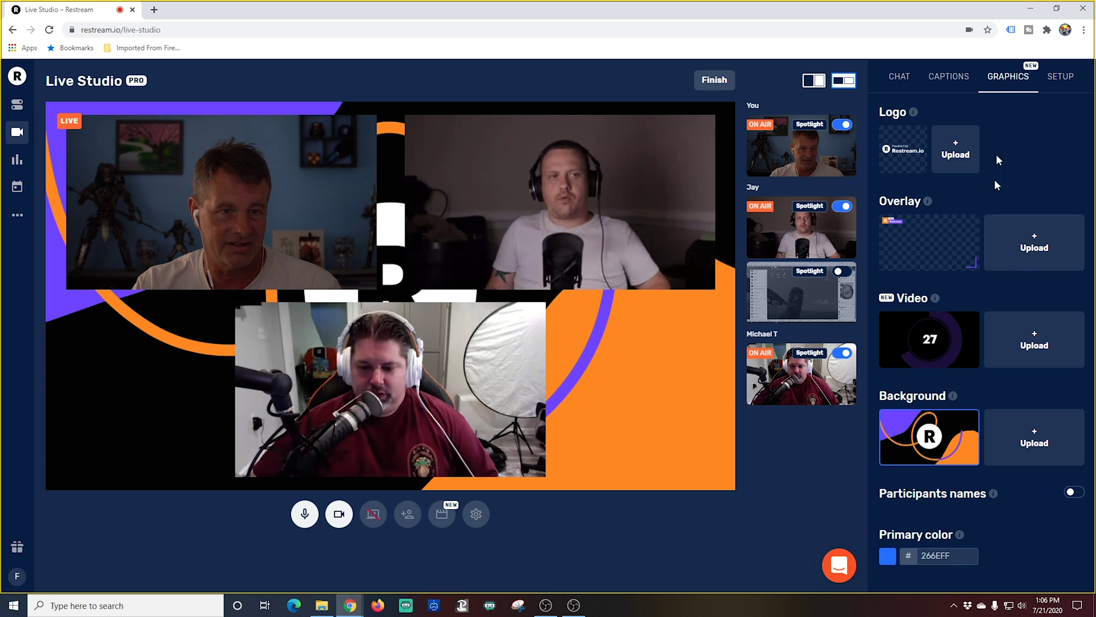
# Deselect the orange-and-purple Background graphic so guests sit on plain black, then check OBS
pyautogui.click(975, 444)
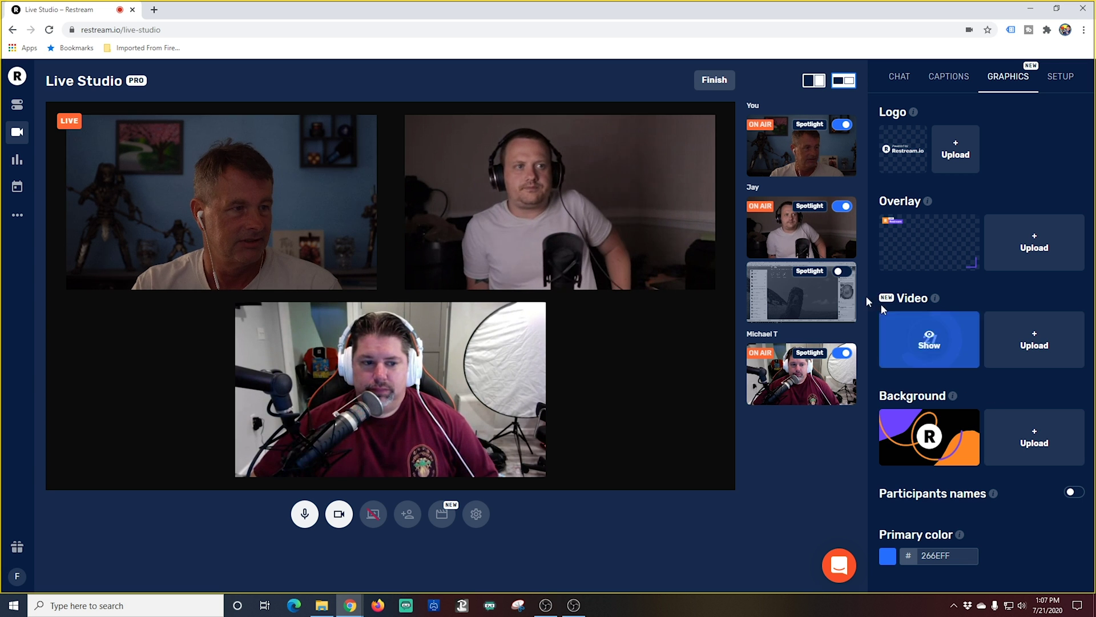
pyautogui.moveTo(847, 293)
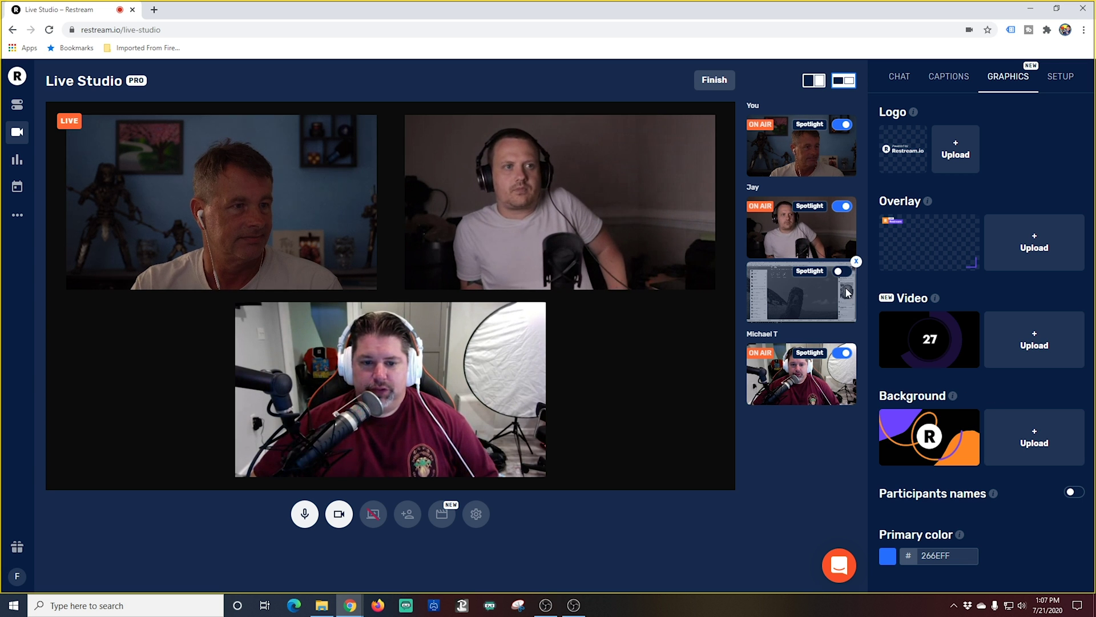
pyautogui.click(574, 604)
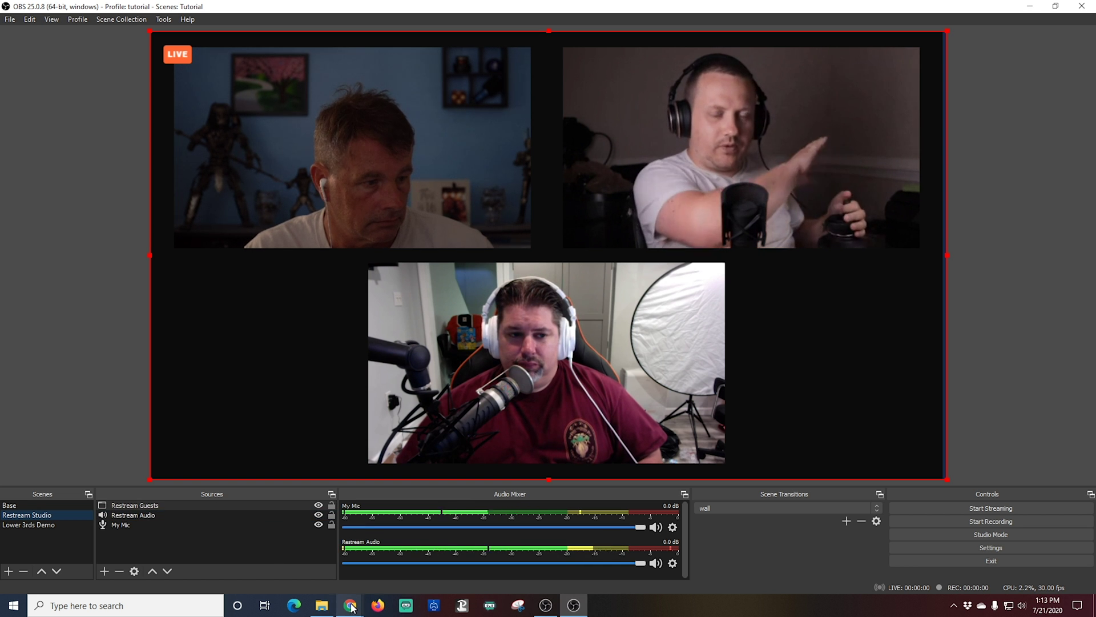
# Turn on the Participants names toggle in Live Studio's Graphics panel to caption guest tiles
pyautogui.moveTo(350, 610)
pyautogui.click(410, 557)
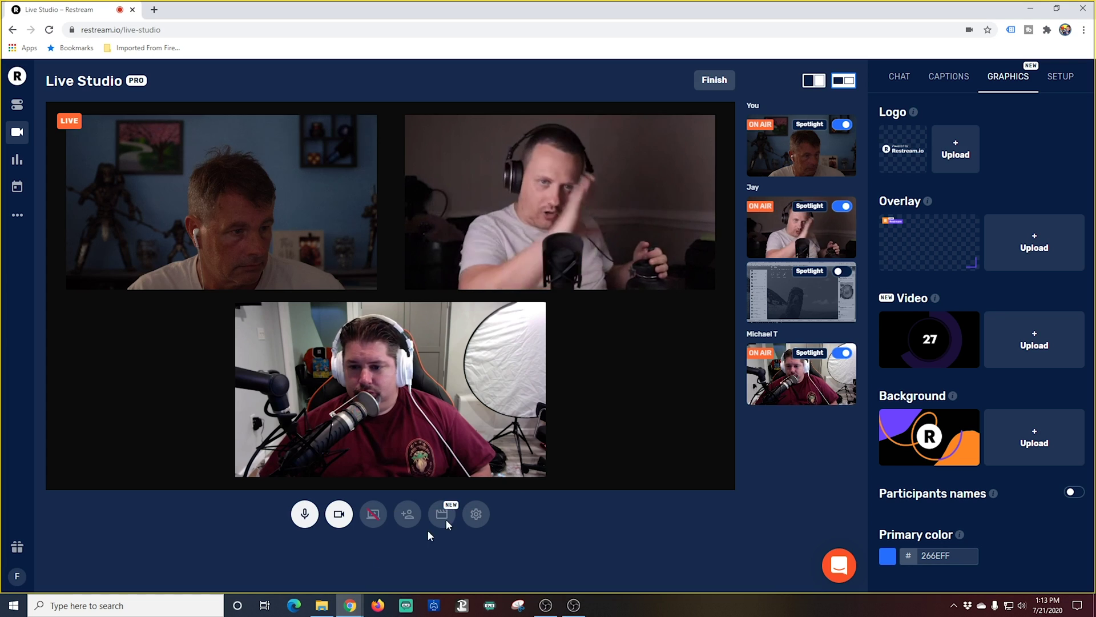
pyautogui.click(1073, 492)
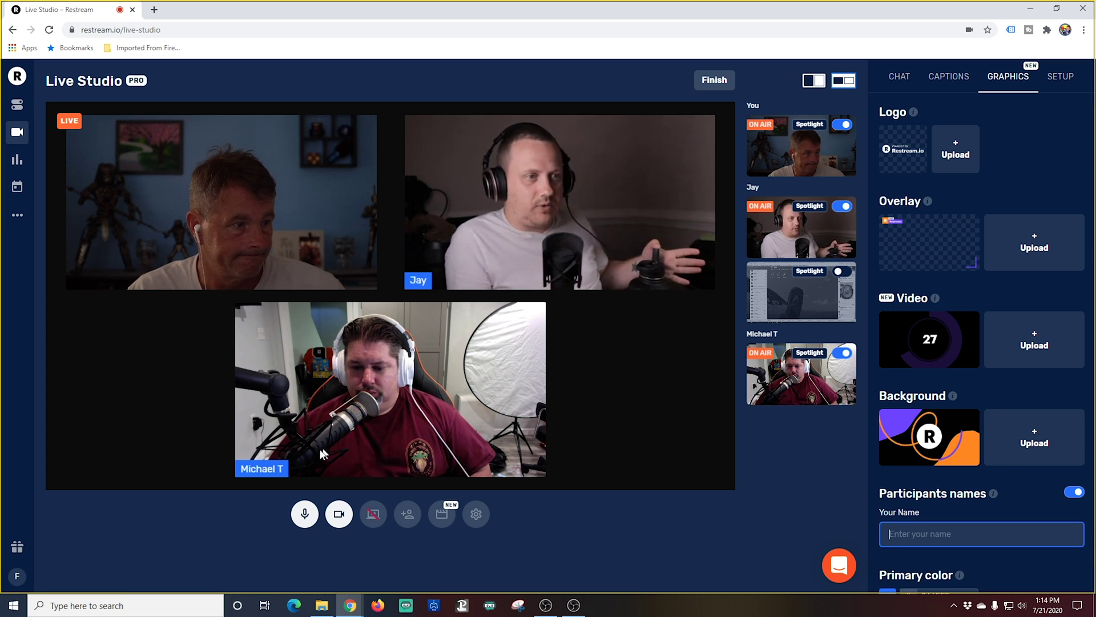
pyautogui.scroll(-1, 875, 575)
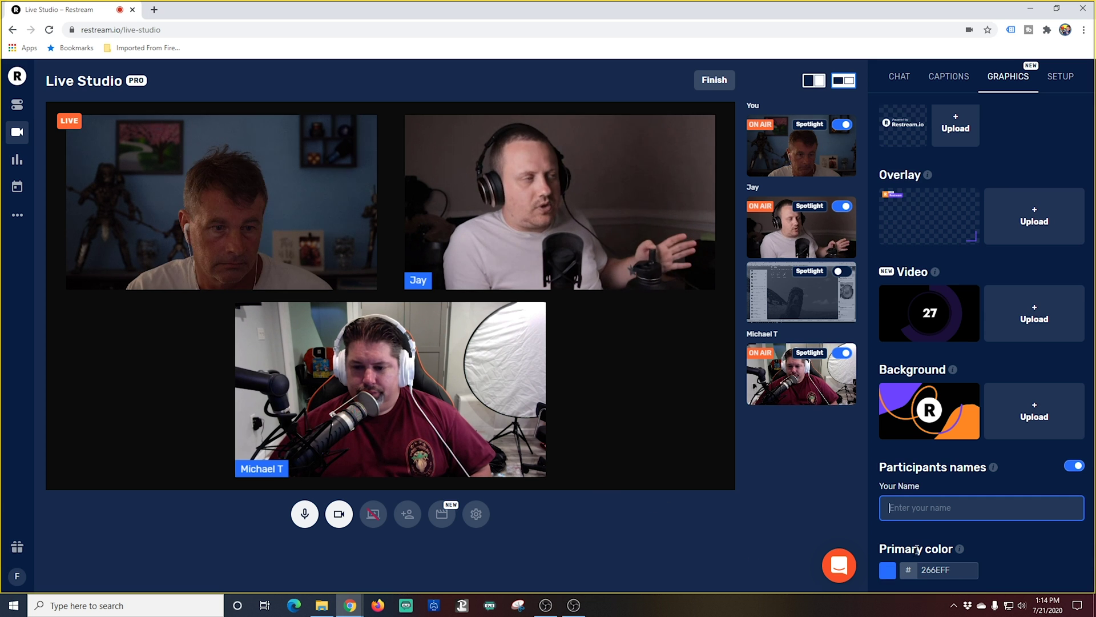
pyautogui.click(888, 570)
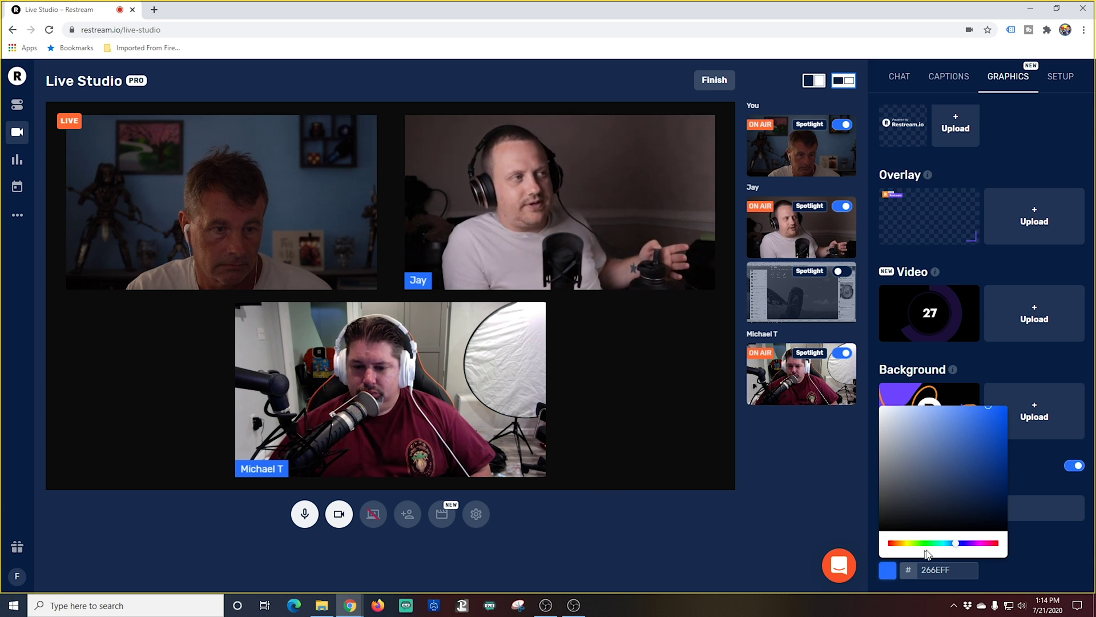
# Set the name tag primary colour to light blue 67B1CB and verify it in OBS
pyautogui.click(898, 543)
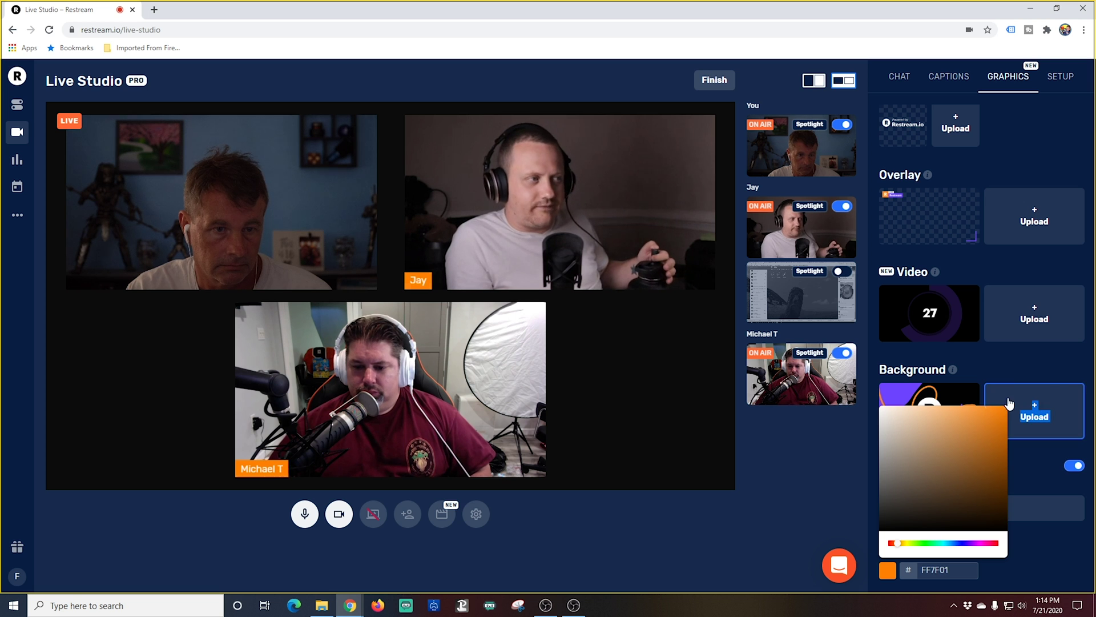
pyautogui.click(777, 495)
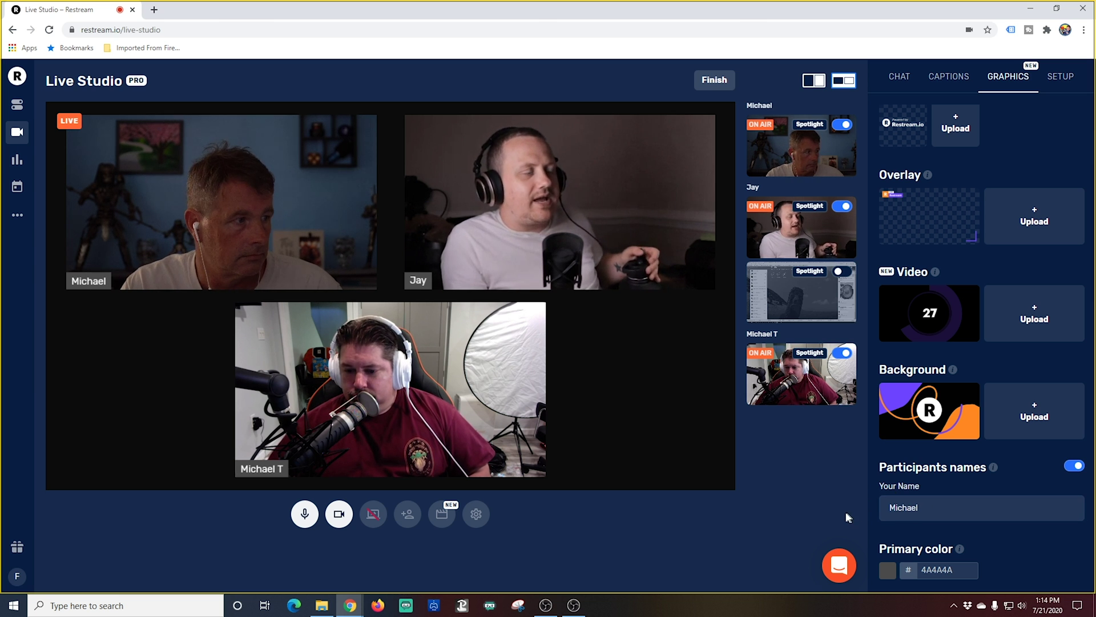
pyautogui.click(888, 569)
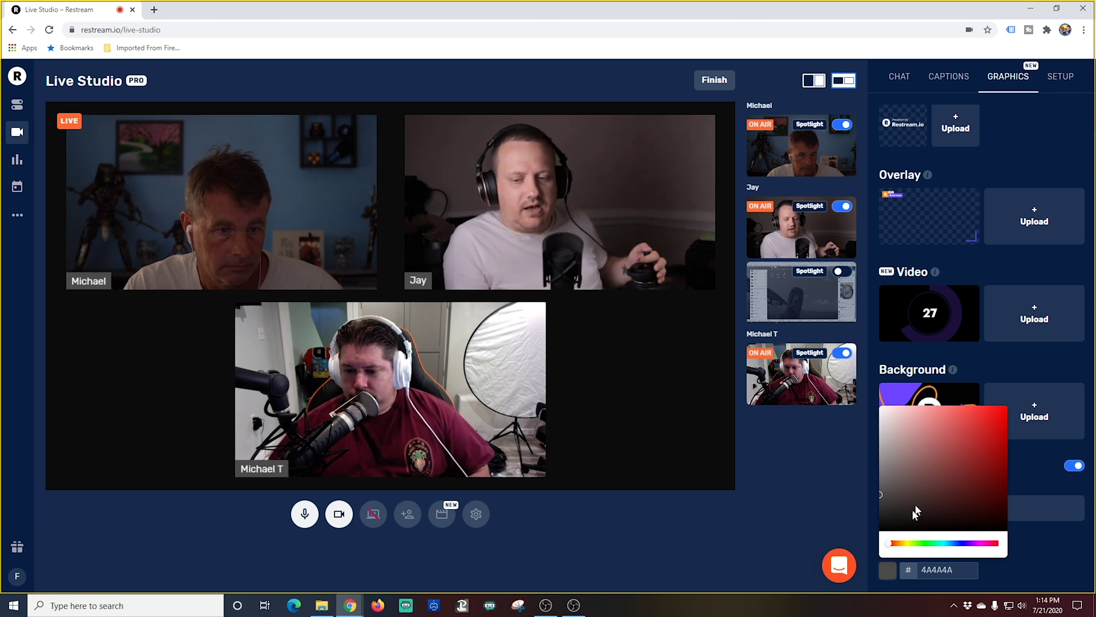
pyautogui.click(898, 543)
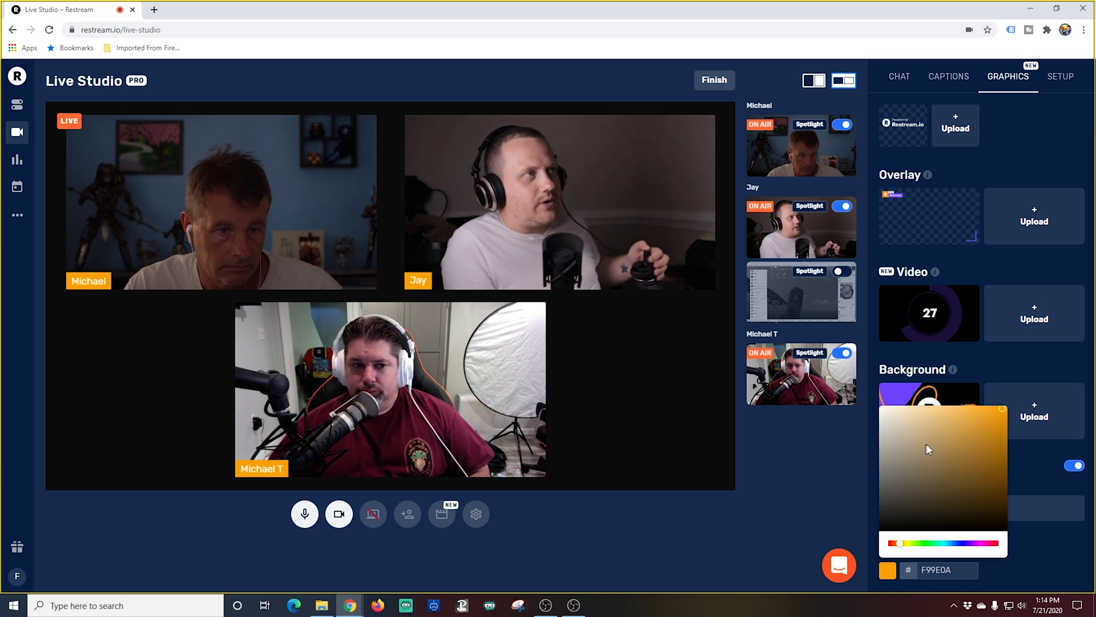
pyautogui.click(949, 543)
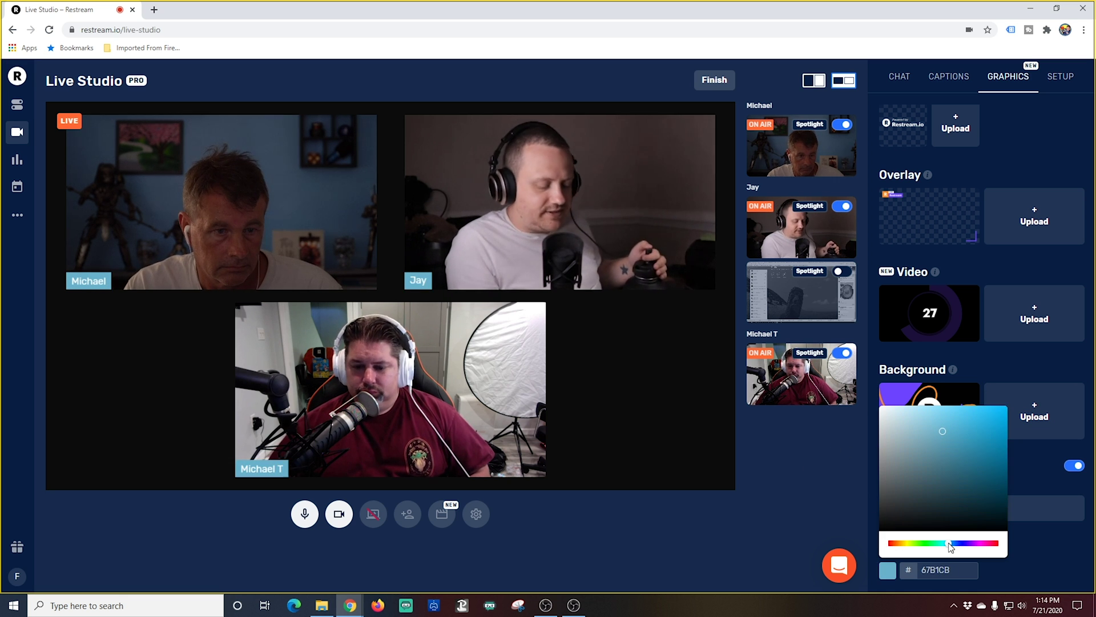
pyautogui.click(868, 585)
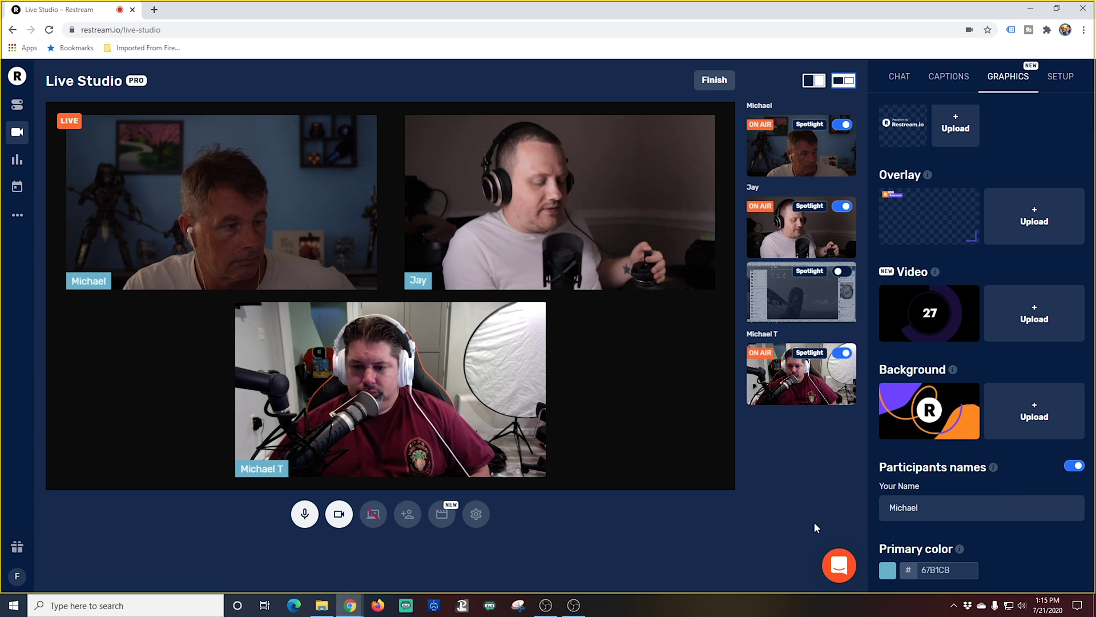
pyautogui.click(579, 609)
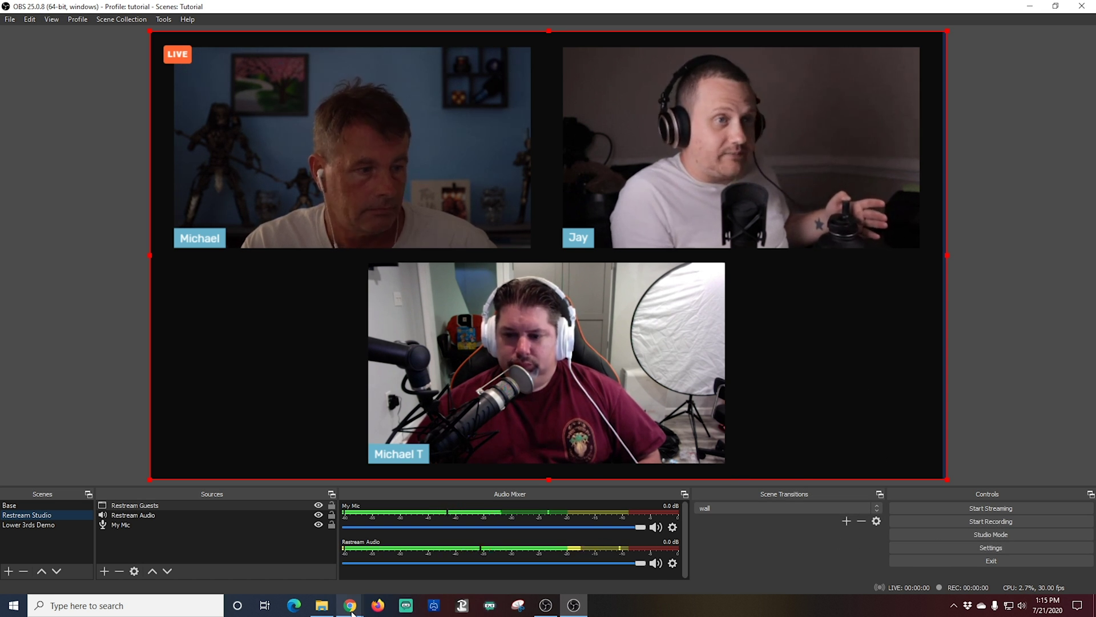
# Arrange the three guests in side-by-side columns in Live Studio
pyautogui.moveTo(352, 612)
pyautogui.click(409, 551)
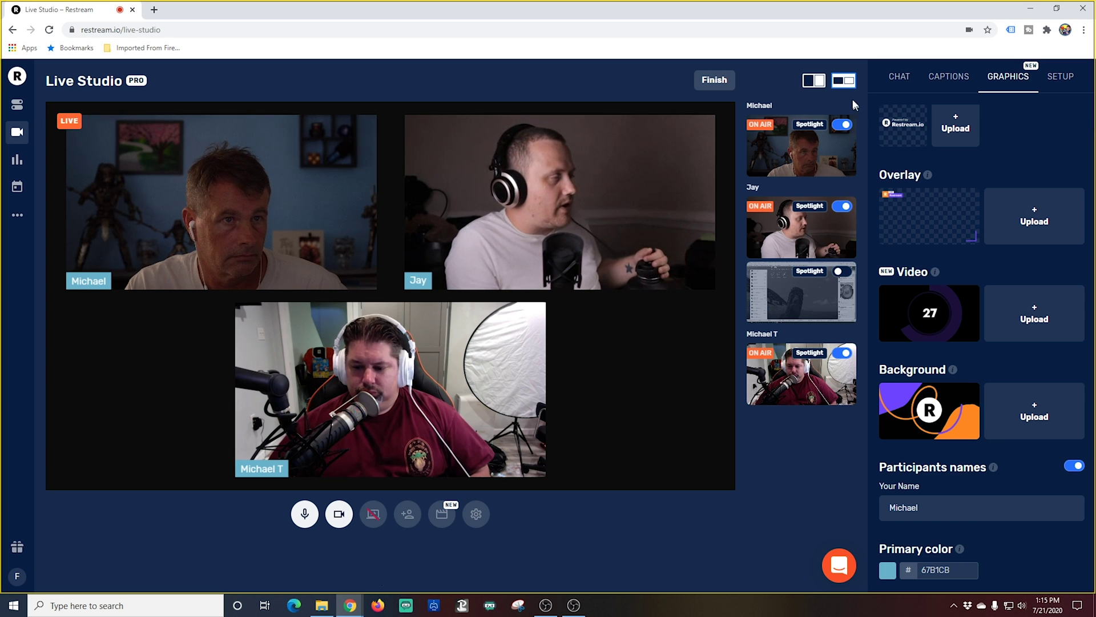
pyautogui.click(813, 82)
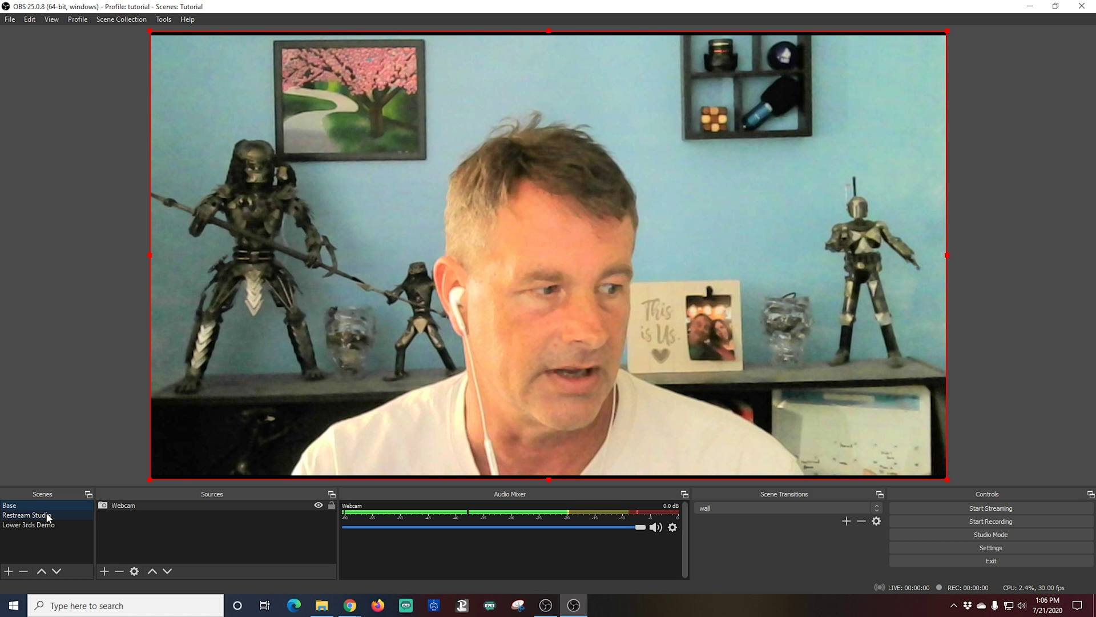
# Select the Restream Studio scene in OBS's Scenes dock
pyautogui.click(48, 516)
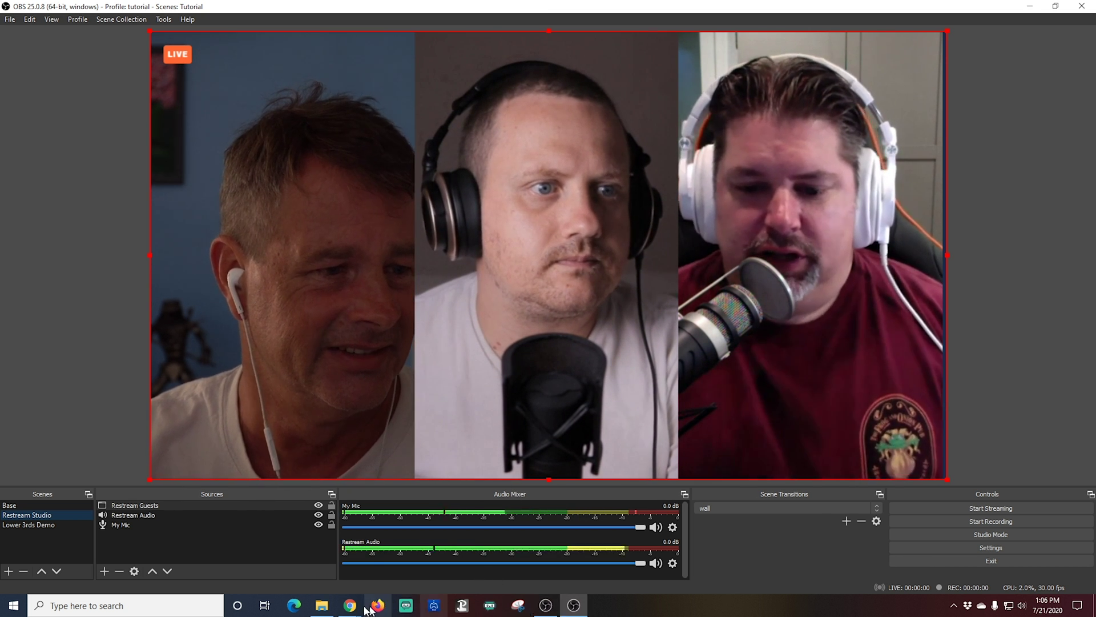
# Switch Live Studio back to the two-over-one layout on the orange-and-purple branded background
pyautogui.moveTo(350, 606)
pyautogui.click(389, 563)
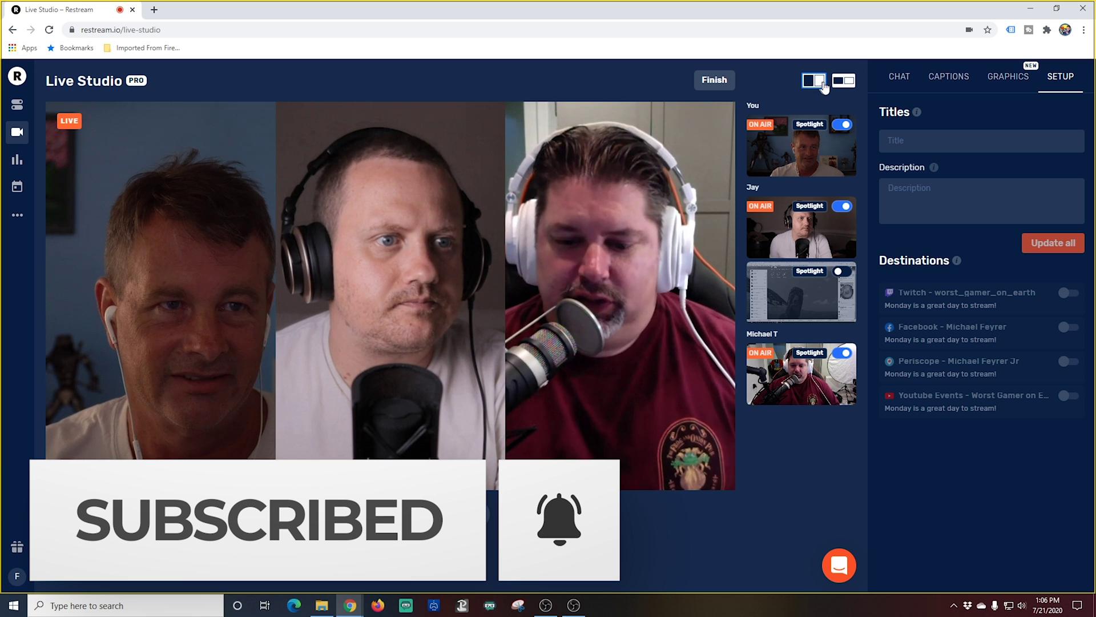
pyautogui.click(844, 80)
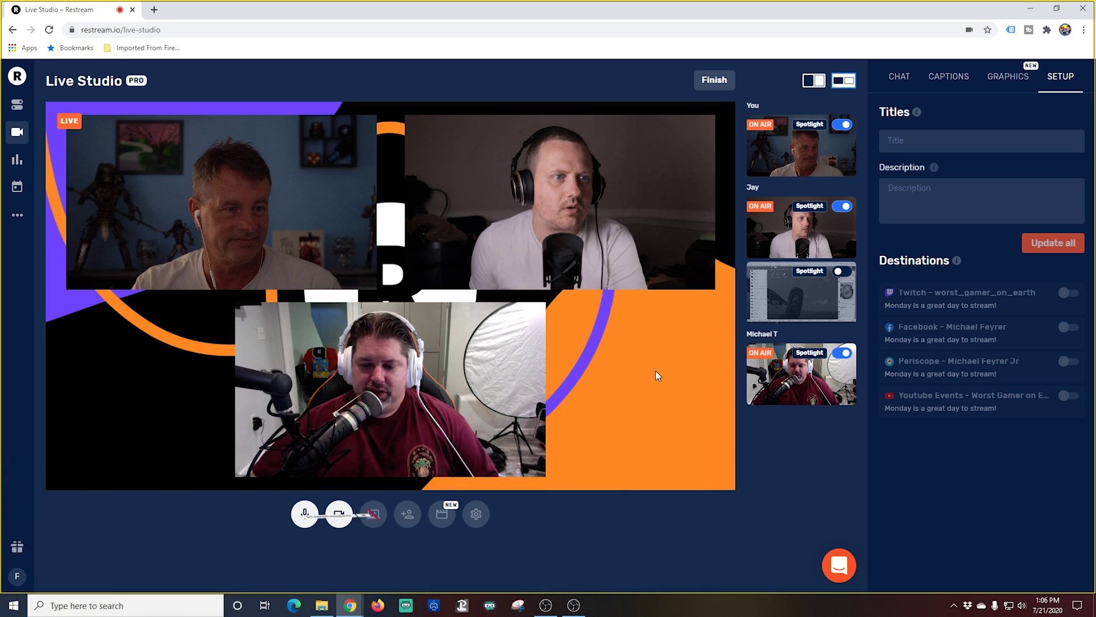